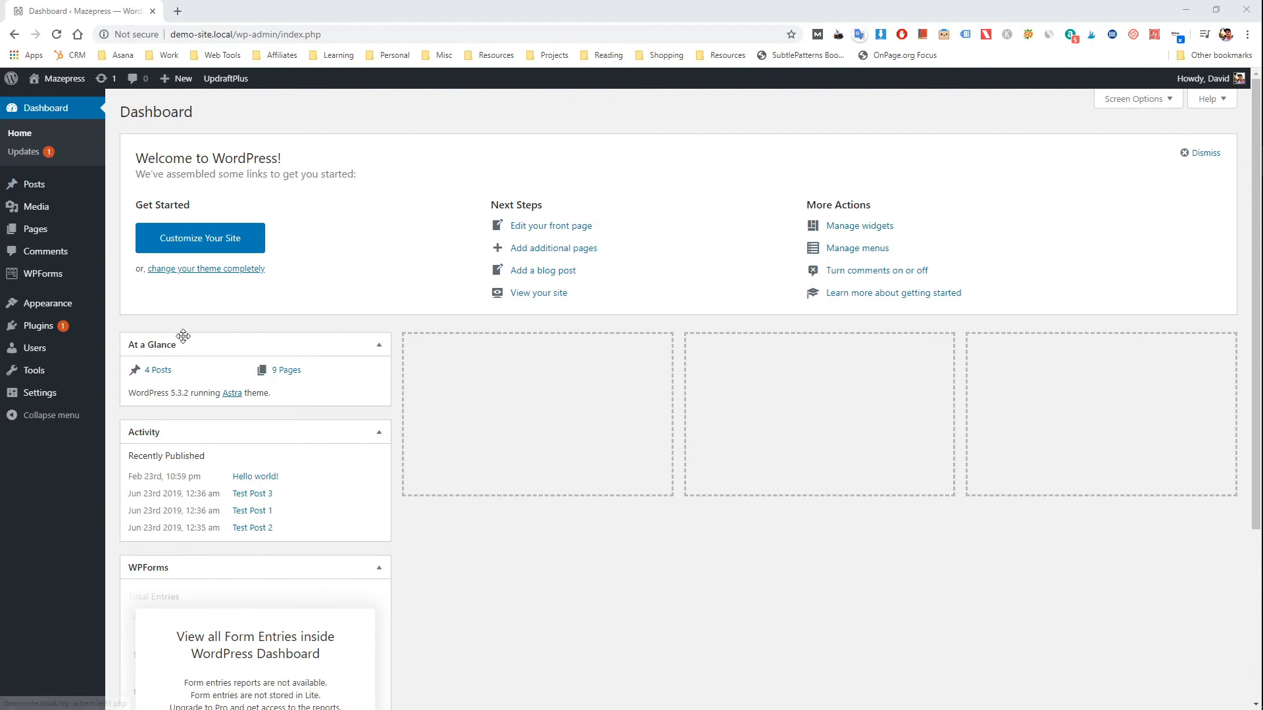
# Update the WordPress Importer plugin to version 0.7 from the installed plugins list and reload the list
pyautogui.click(33, 332)
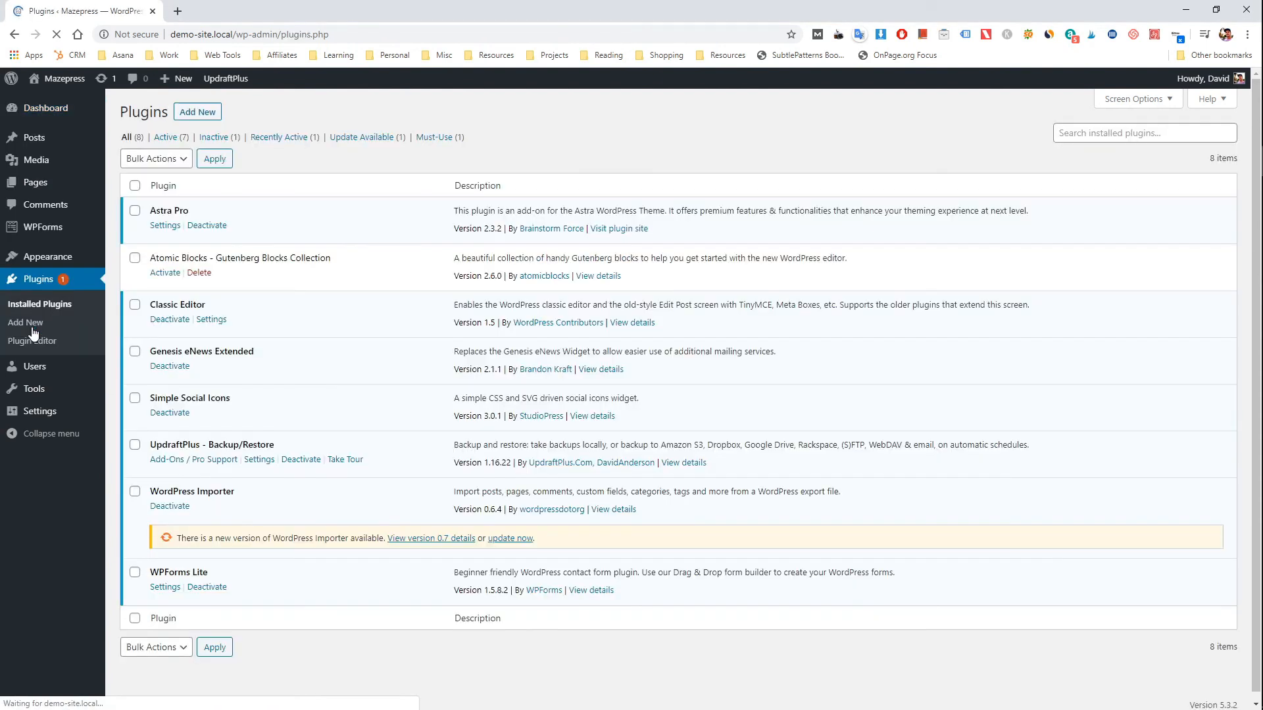
pyautogui.scroll(-1, 431, 404)
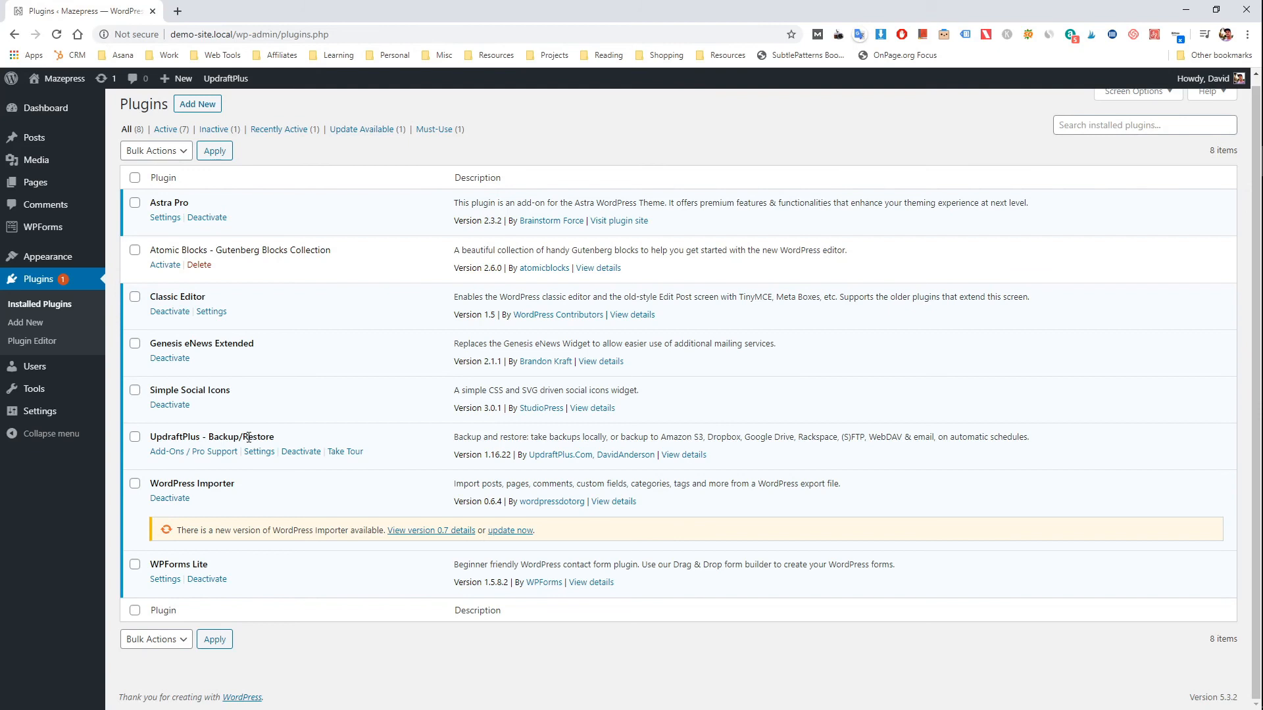
pyautogui.click(510, 532)
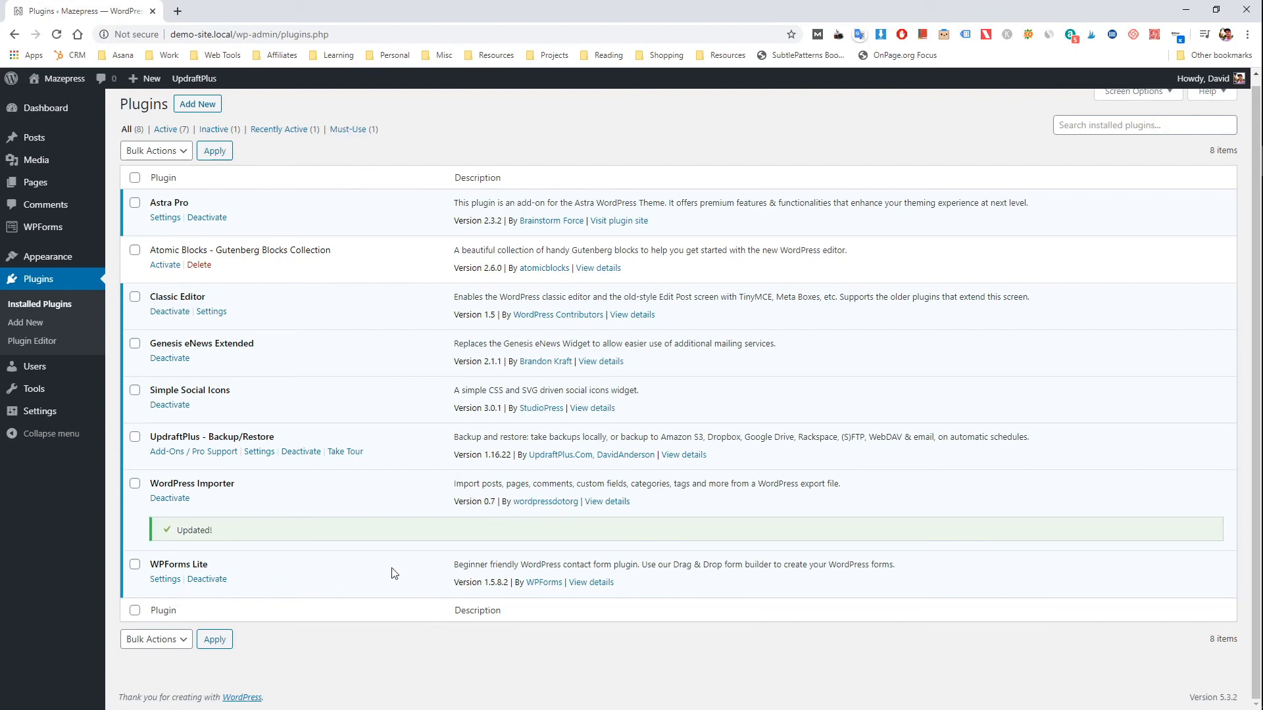
pyautogui.scroll(1, 391, 574)
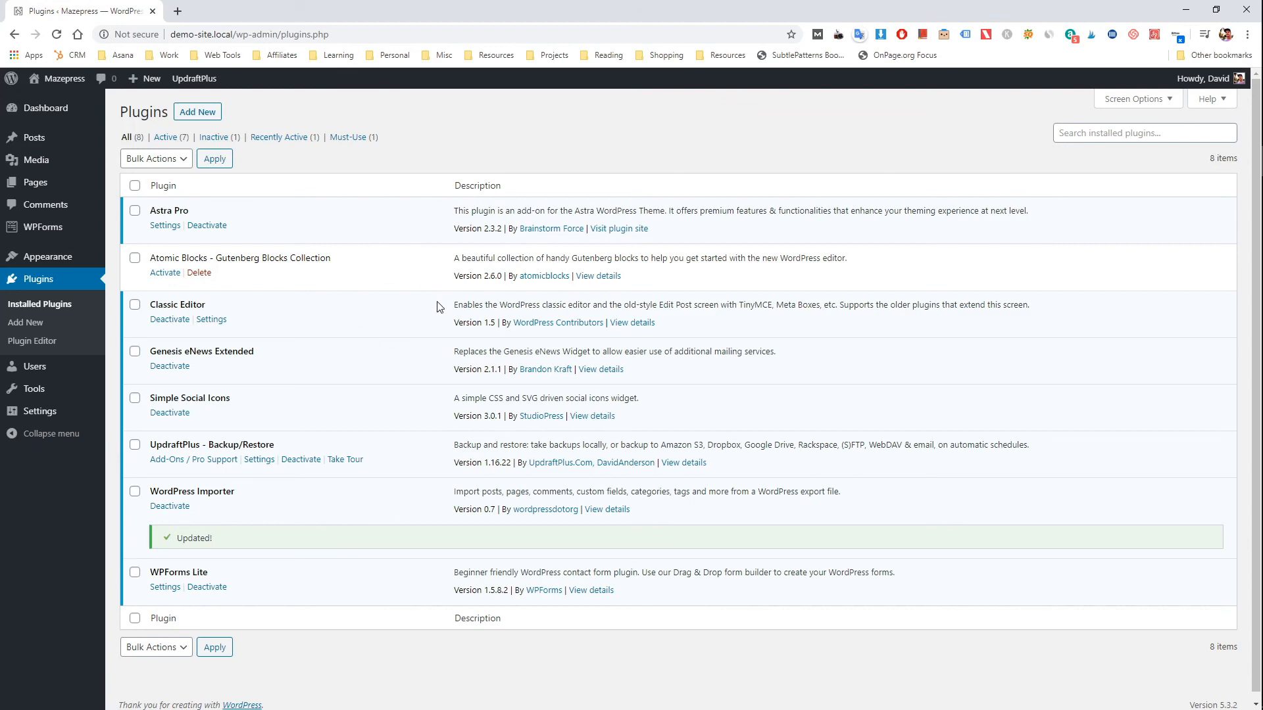
pyautogui.click(54, 310)
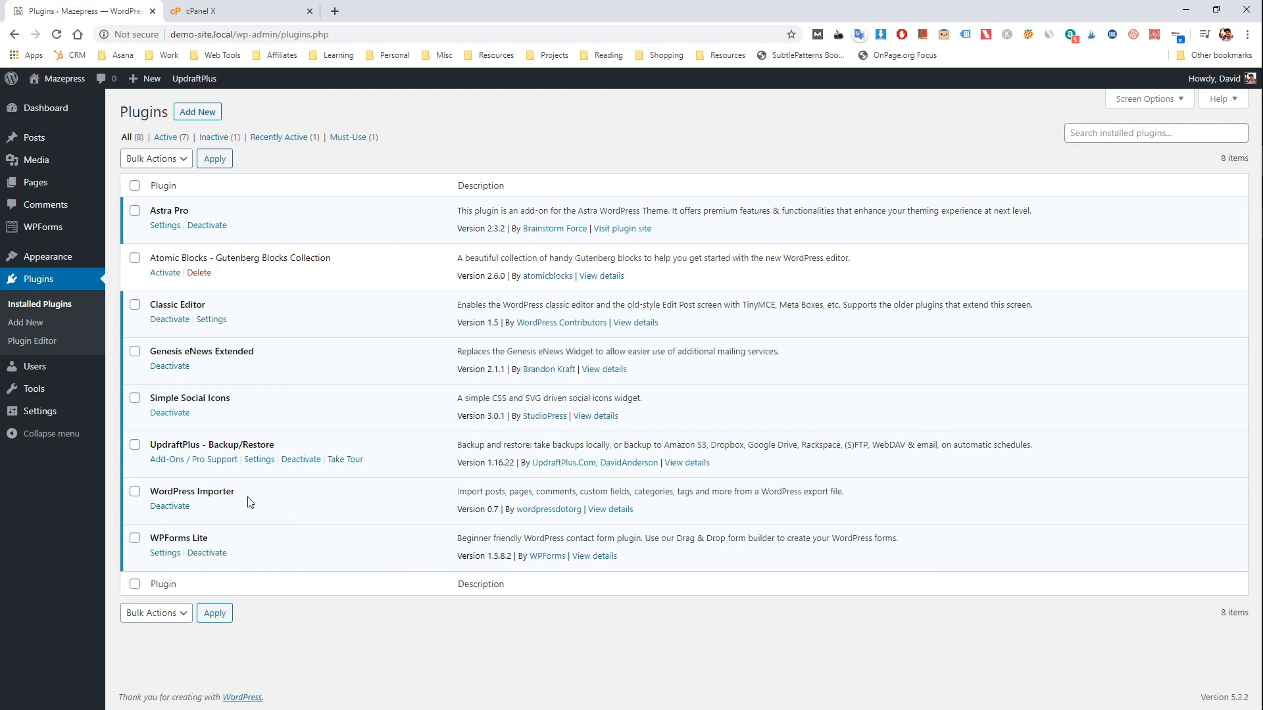
# Copy the WordPress Importer plugin name from the list and open wordpress.org in a new browser tab
pyautogui.moveTo(240, 493); pyautogui.dragTo(150, 492)
pyautogui.click(316, 505)
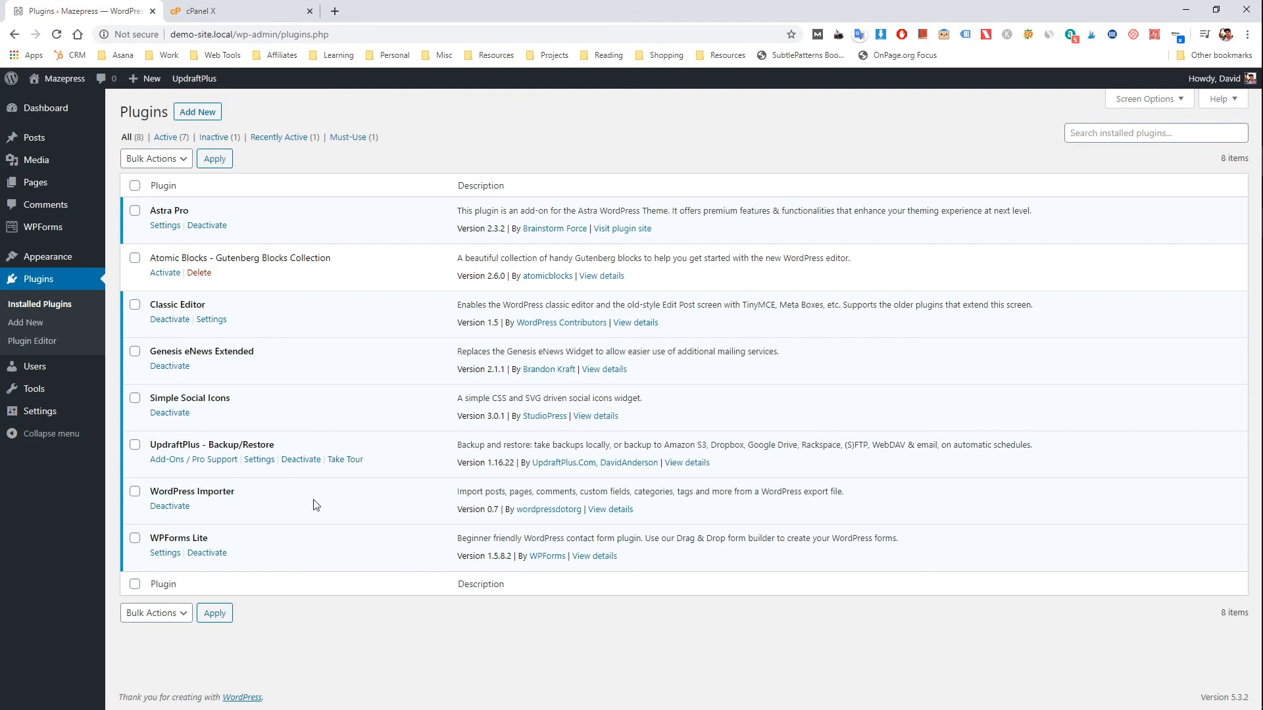
pyautogui.click(332, 5)
pyautogui.write('wordprs')
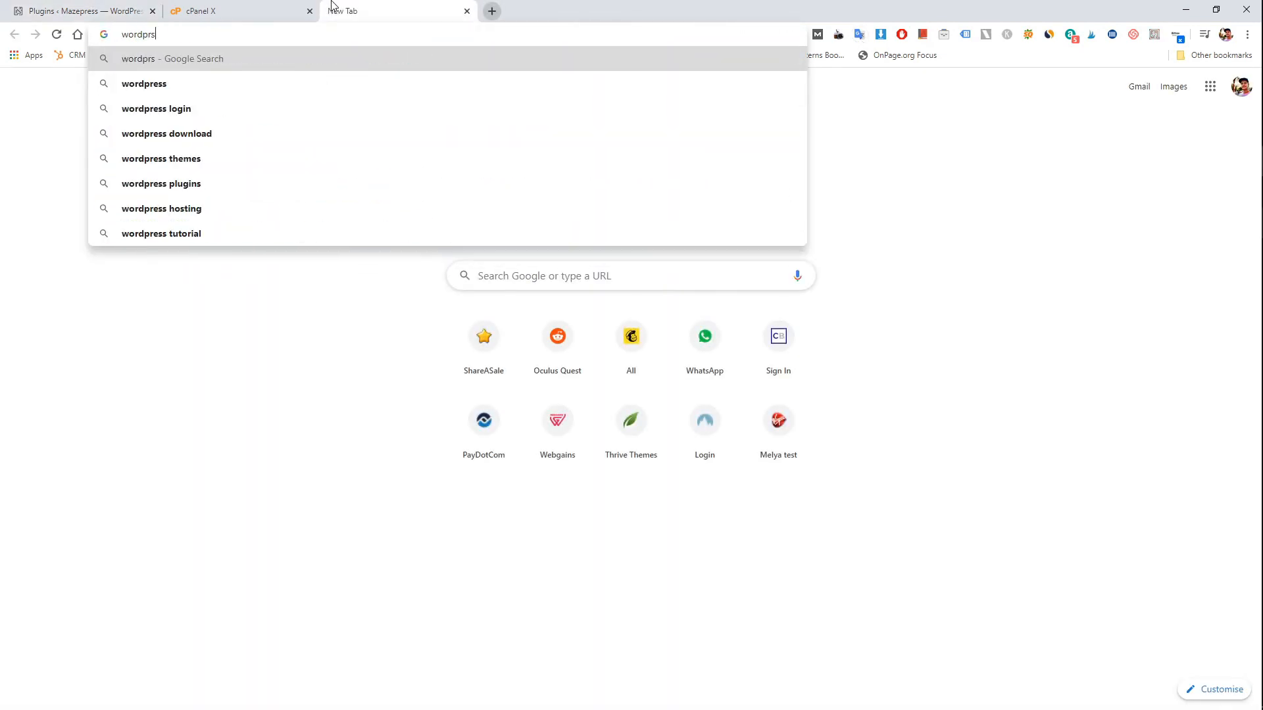
pyautogui.press('BackSpace')
pyautogui.write('ess.org')
pyautogui.press('Return')
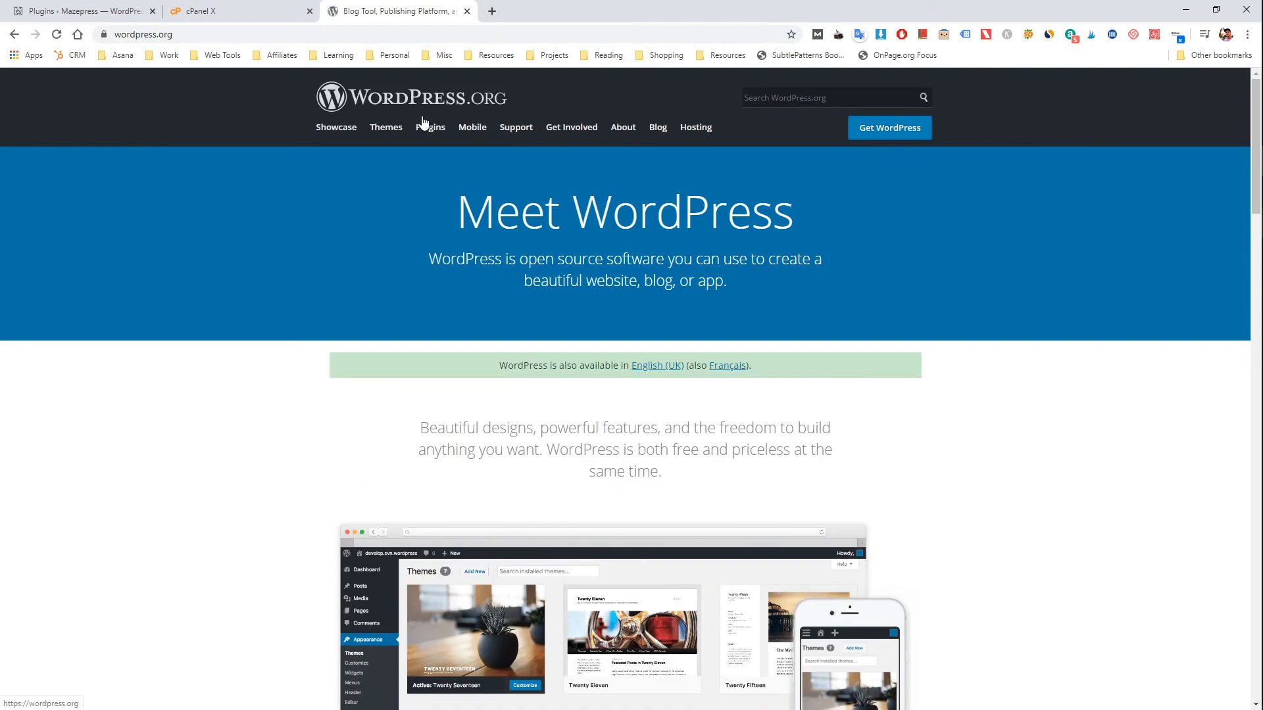
# Search the WordPress.org plugin directory for WordPress Importer
pyautogui.click(430, 129)
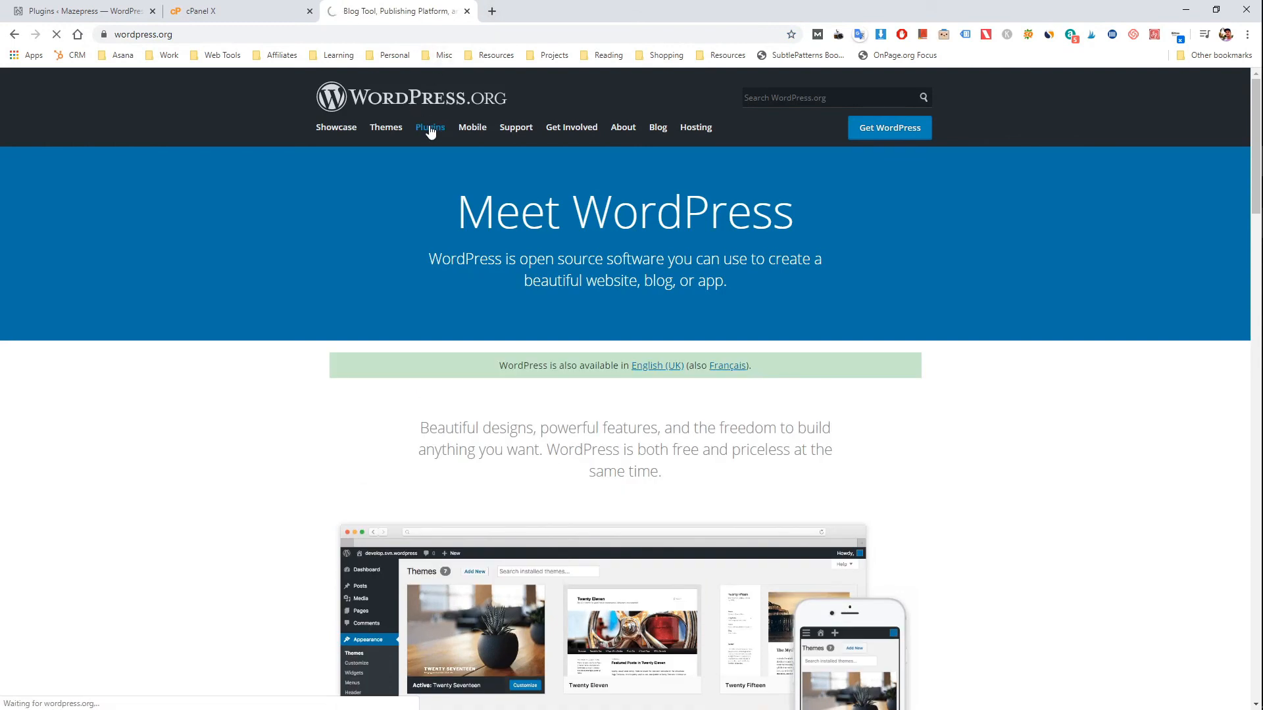
pyautogui.click(582, 317)
pyautogui.write('WordPress Importer')
pyautogui.press('Return')
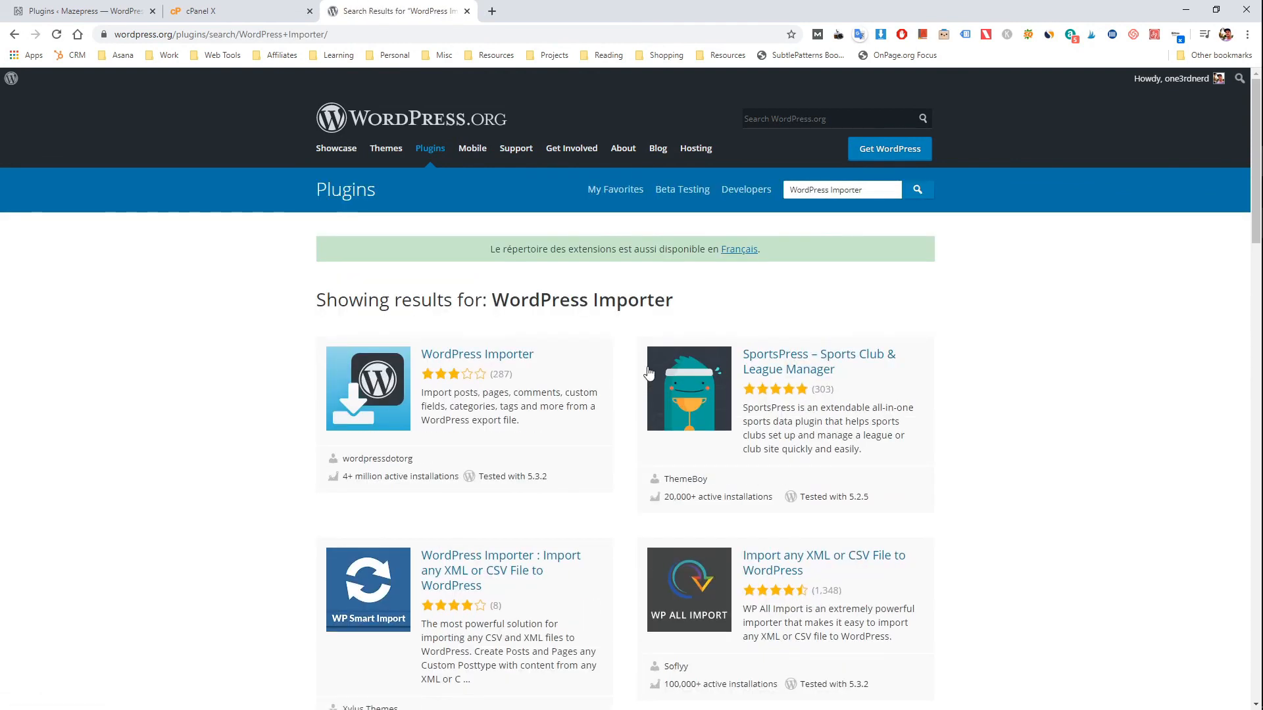
# Open the WordPress Importer plugin page, compare its version with the installed one, and download the plugin zip
pyautogui.click(471, 359)
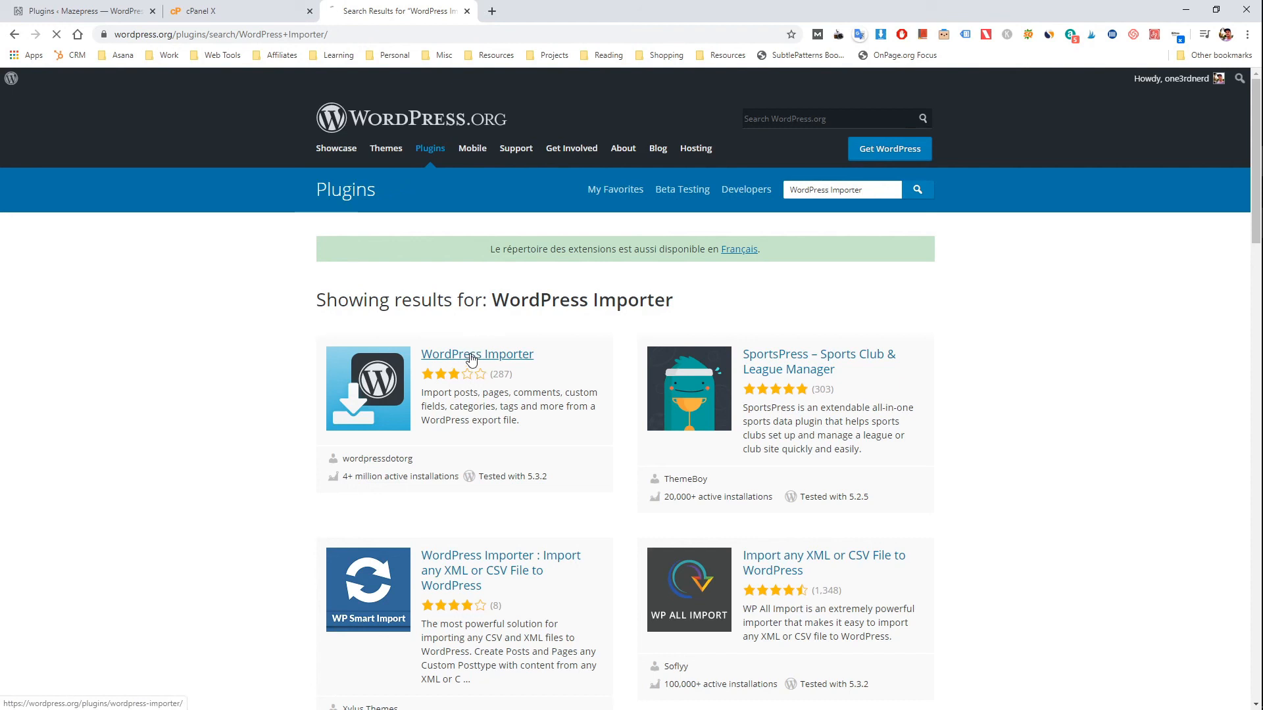
pyautogui.scroll(-1, 610, 398)
pyautogui.scroll(-3, 752, 485)
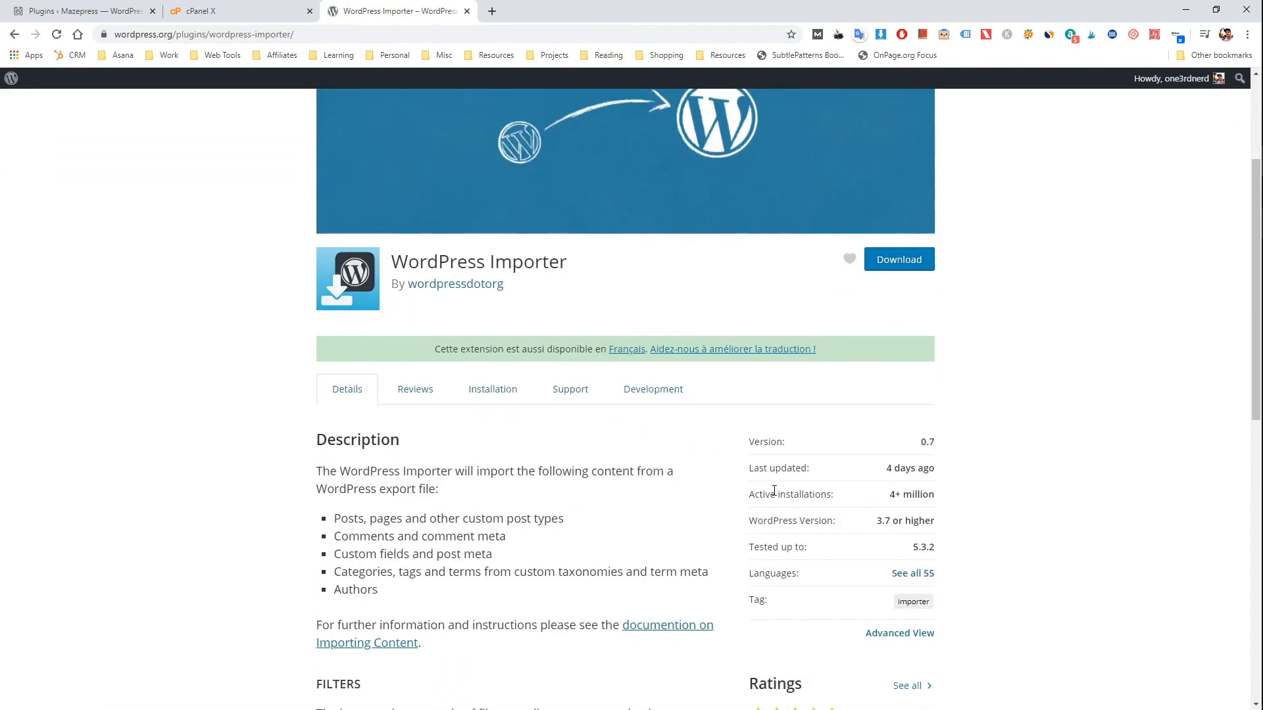
pyautogui.scroll(-1, 783, 492)
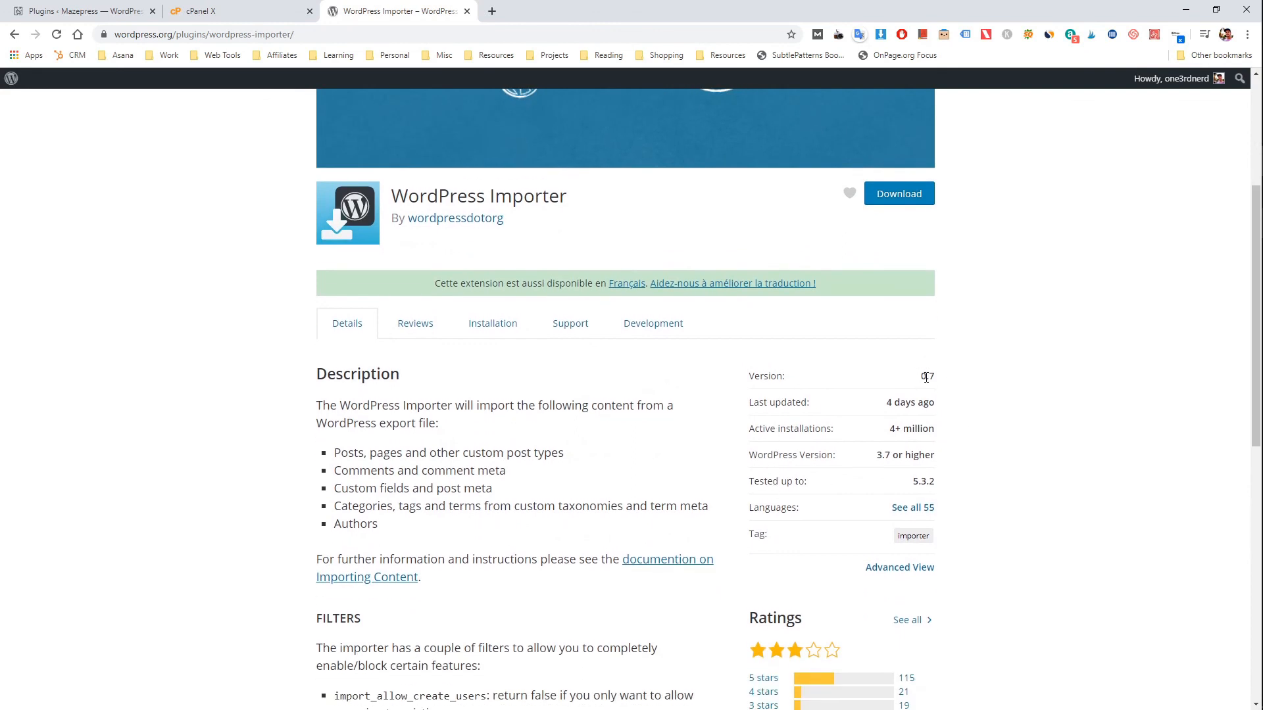
pyautogui.click(98, 11)
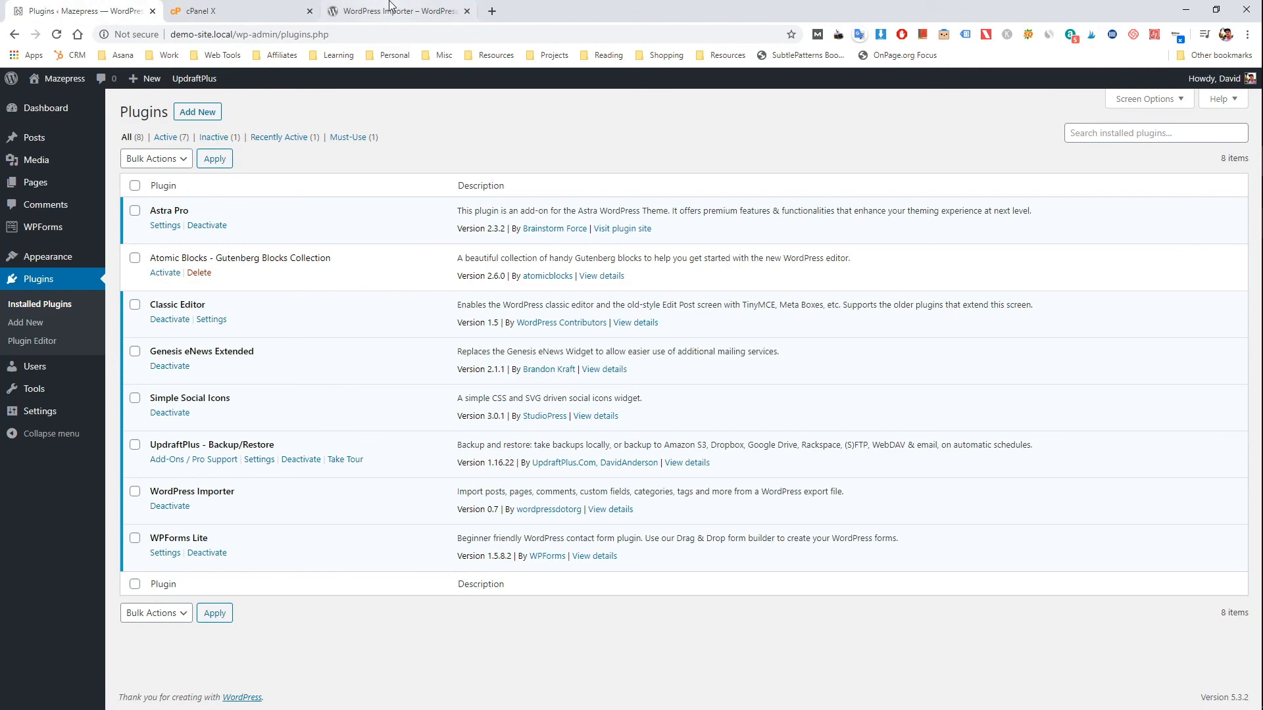
pyautogui.click(389, 9)
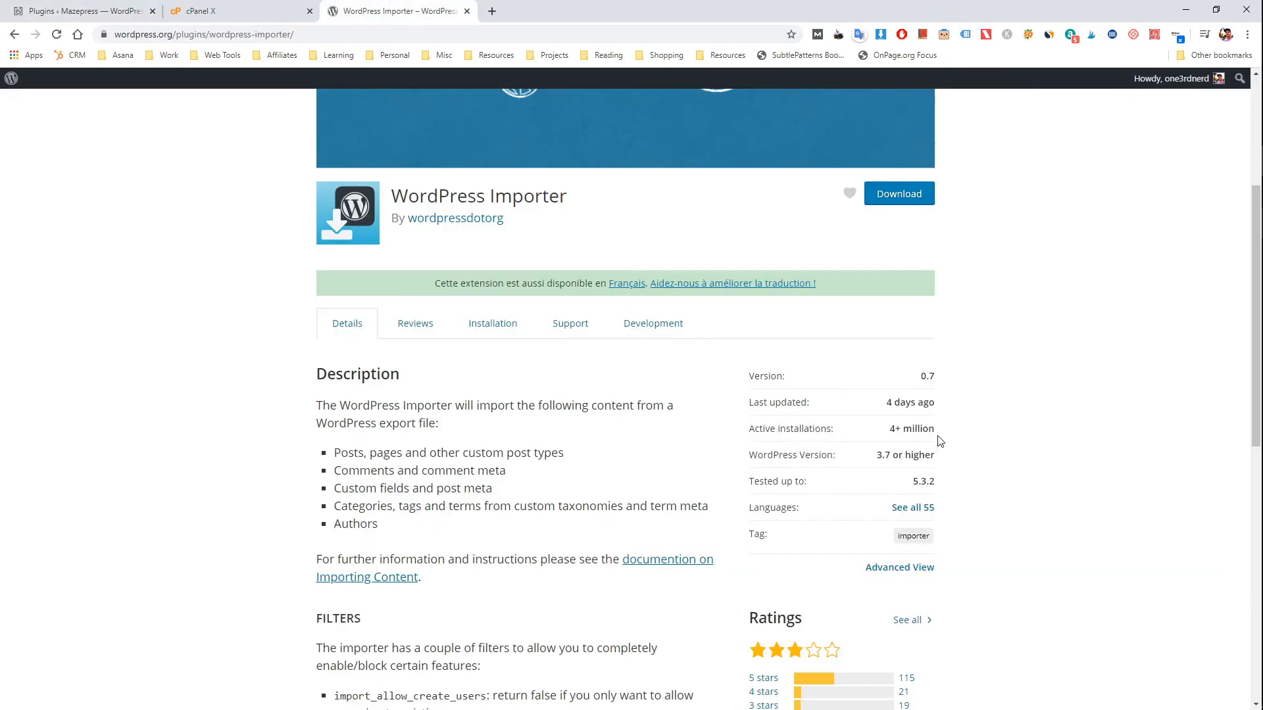
pyautogui.click(898, 194)
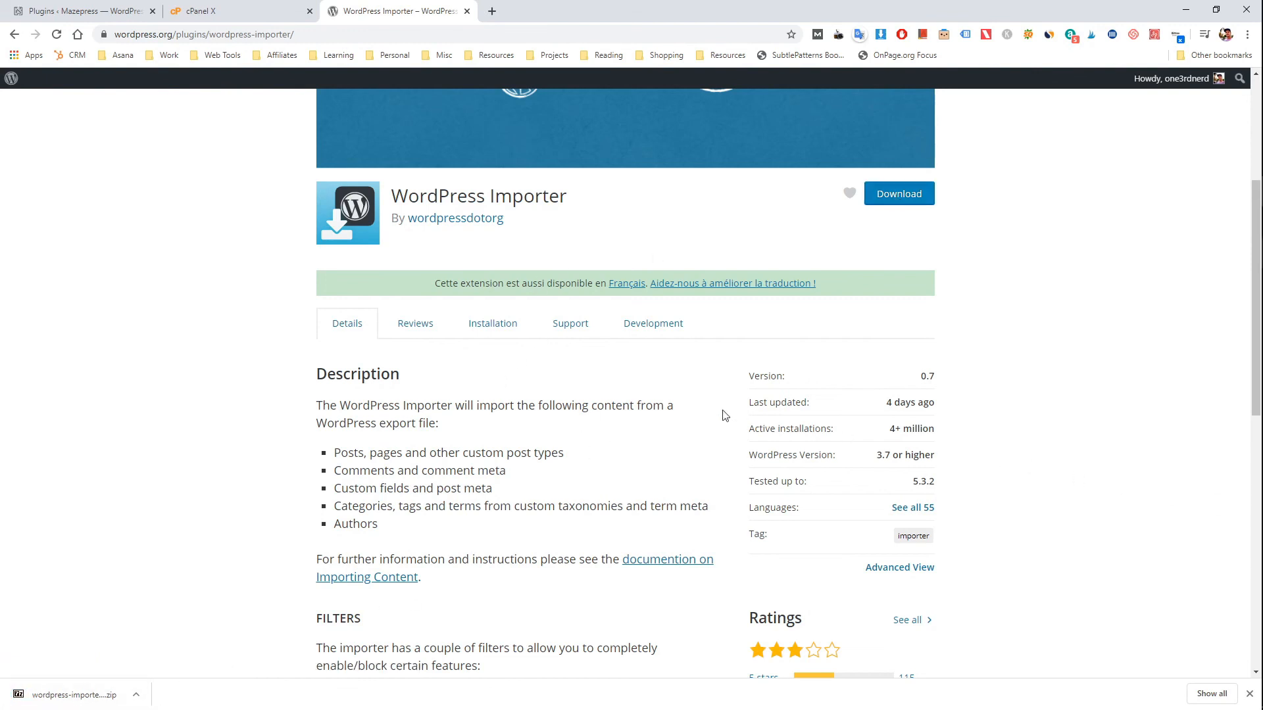
# Switch to cPanel and open its File Manager at the Web Root directory with hidden files shown
pyautogui.click(242, 6)
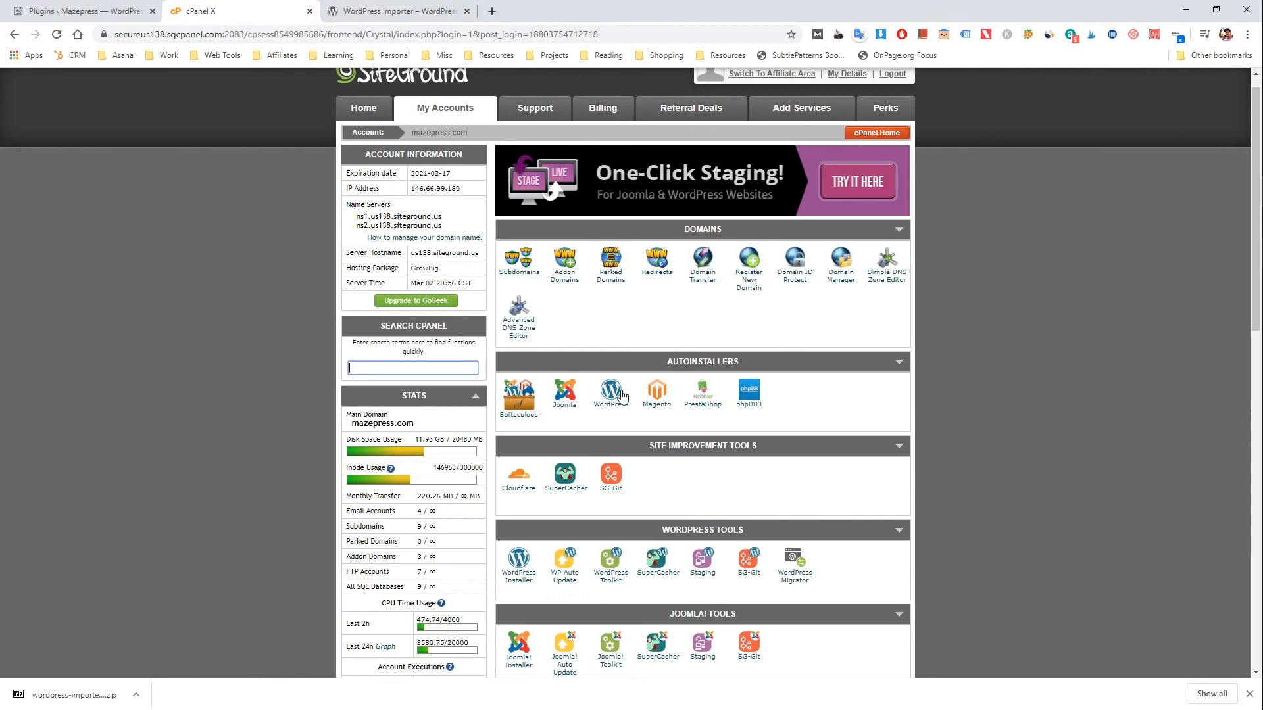
pyautogui.scroll(-4, 602, 283)
pyautogui.scroll(-6, 601, 283)
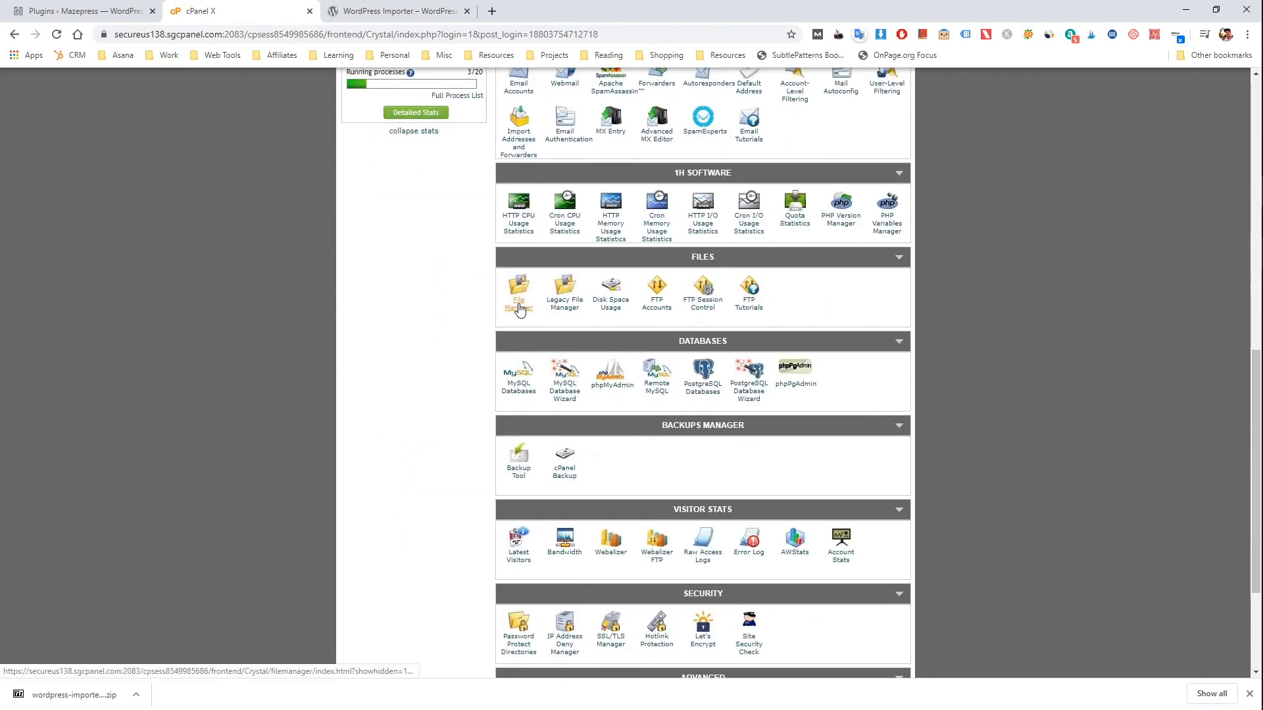
pyautogui.click(519, 304)
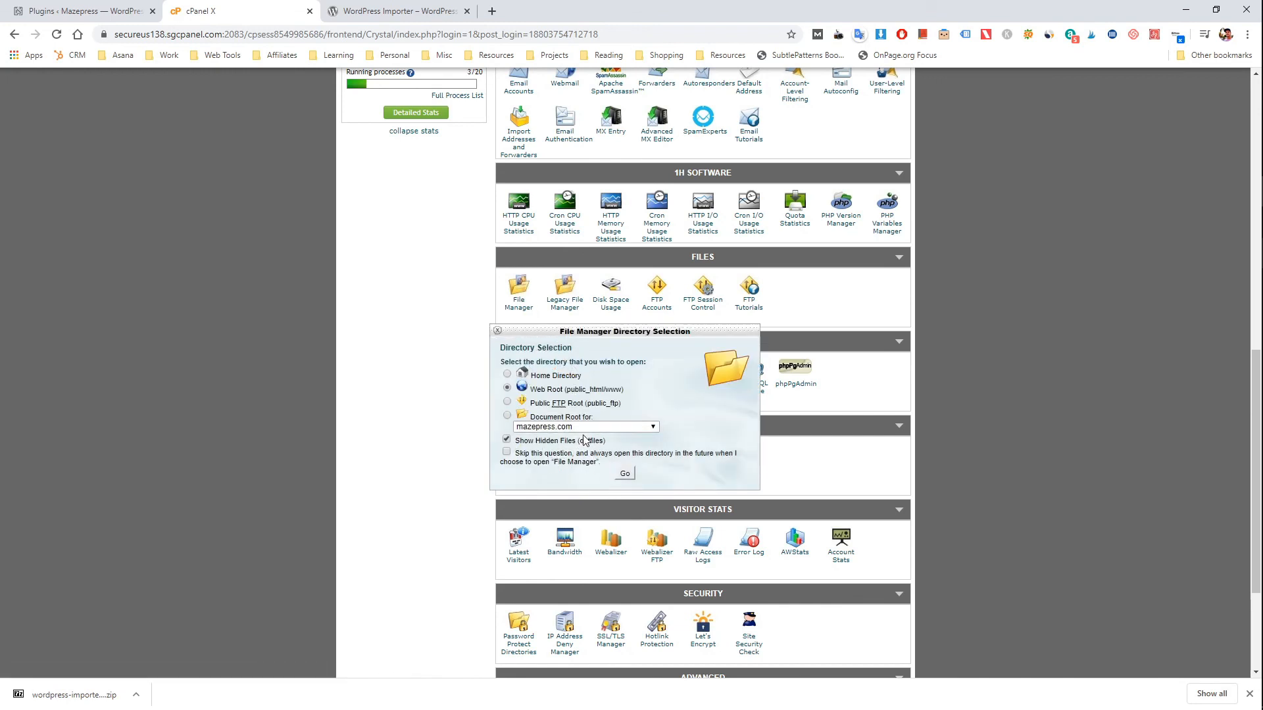
pyautogui.click(628, 474)
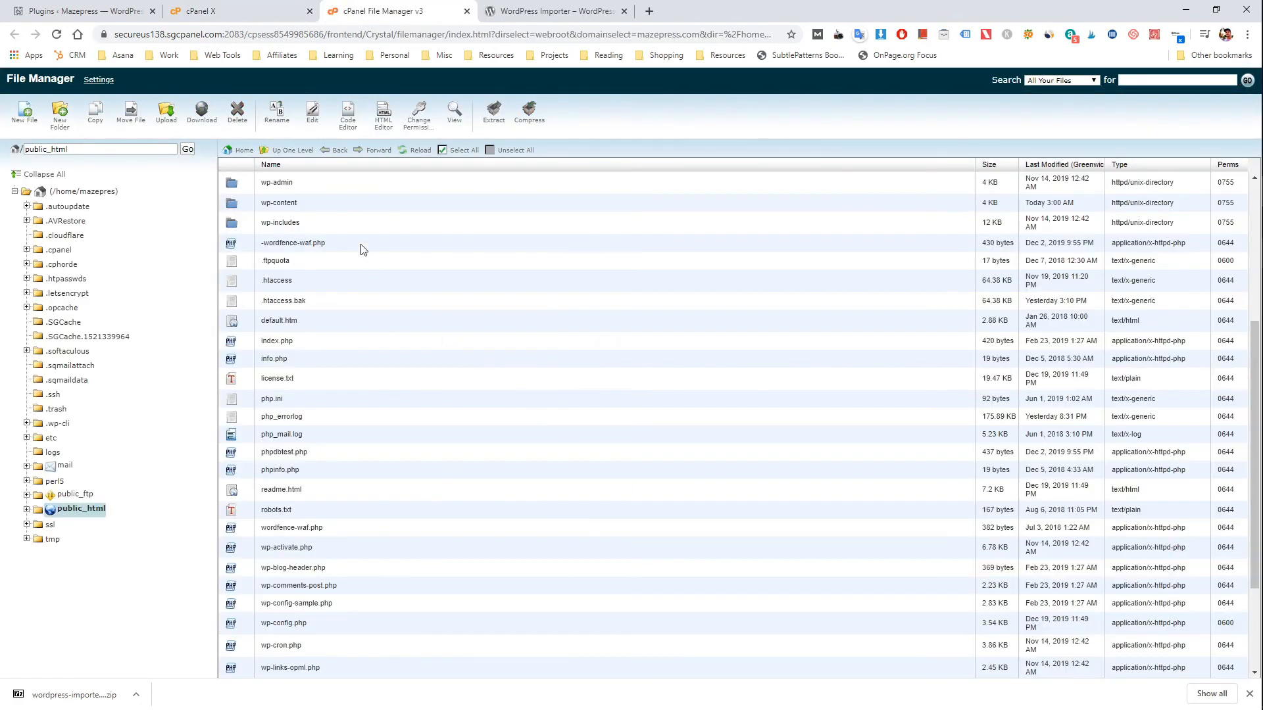
# Open the plugins folder inside wp-content of the public_html directory
pyautogui.click(302, 204)
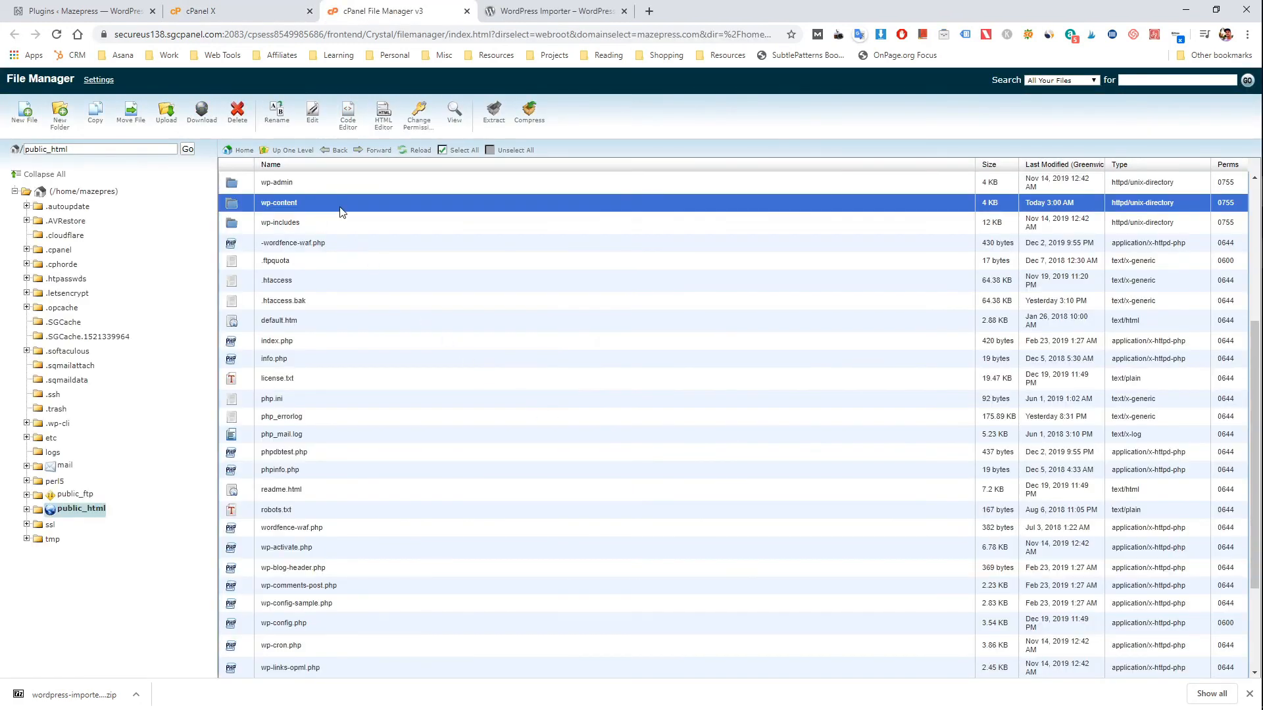
pyautogui.doubleClick(341, 212)
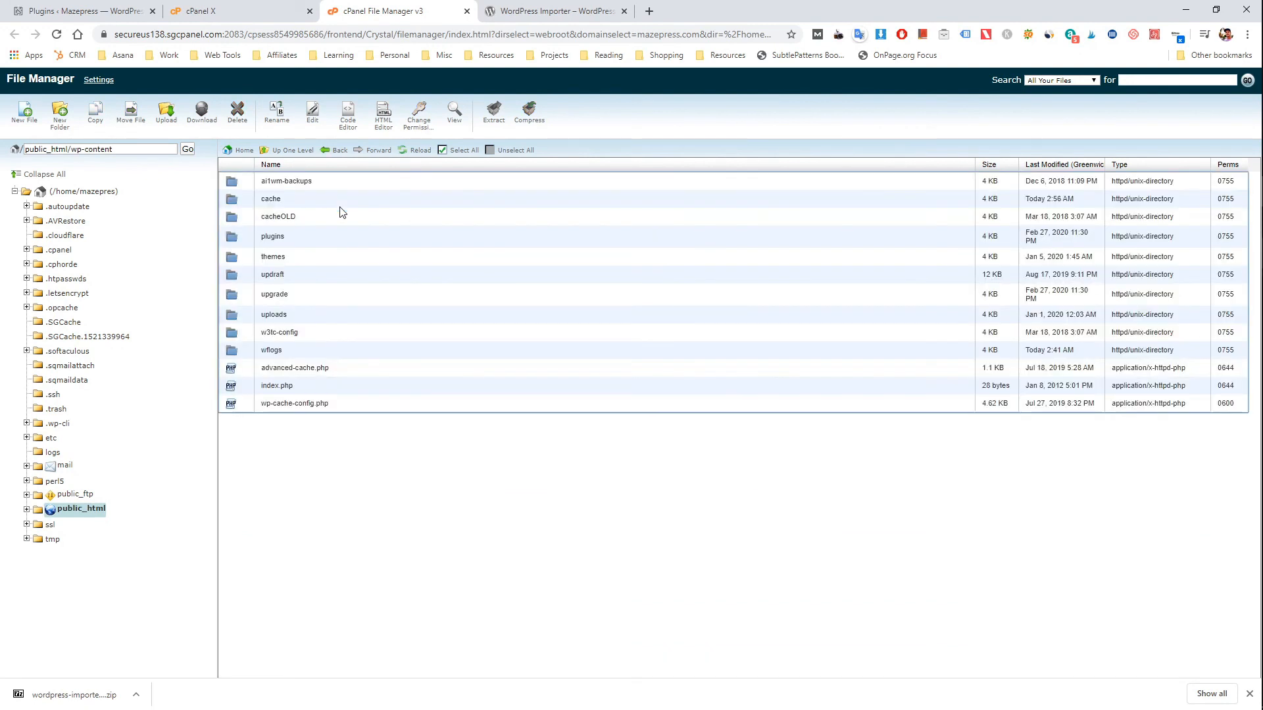
pyautogui.doubleClick(307, 243)
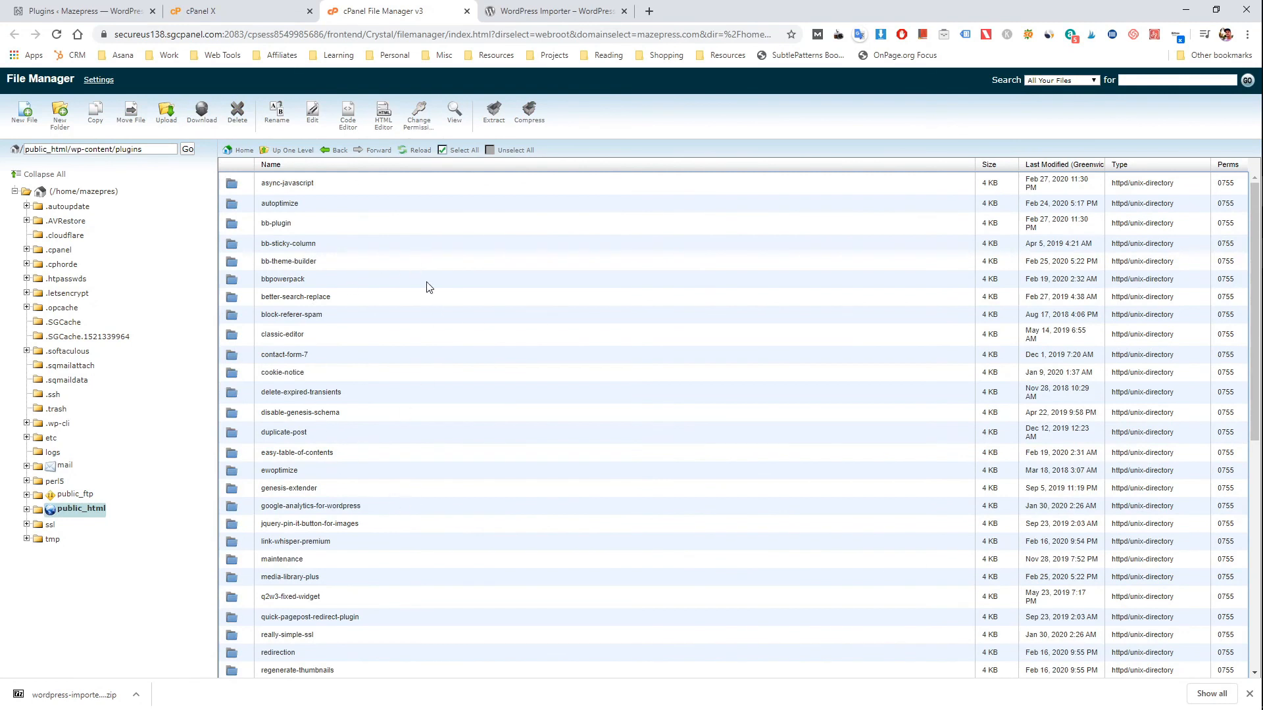
# Go back up to wp-content and look at its plugins and themes folders
pyautogui.click(296, 153)
pyautogui.click(300, 239)
pyautogui.click(303, 257)
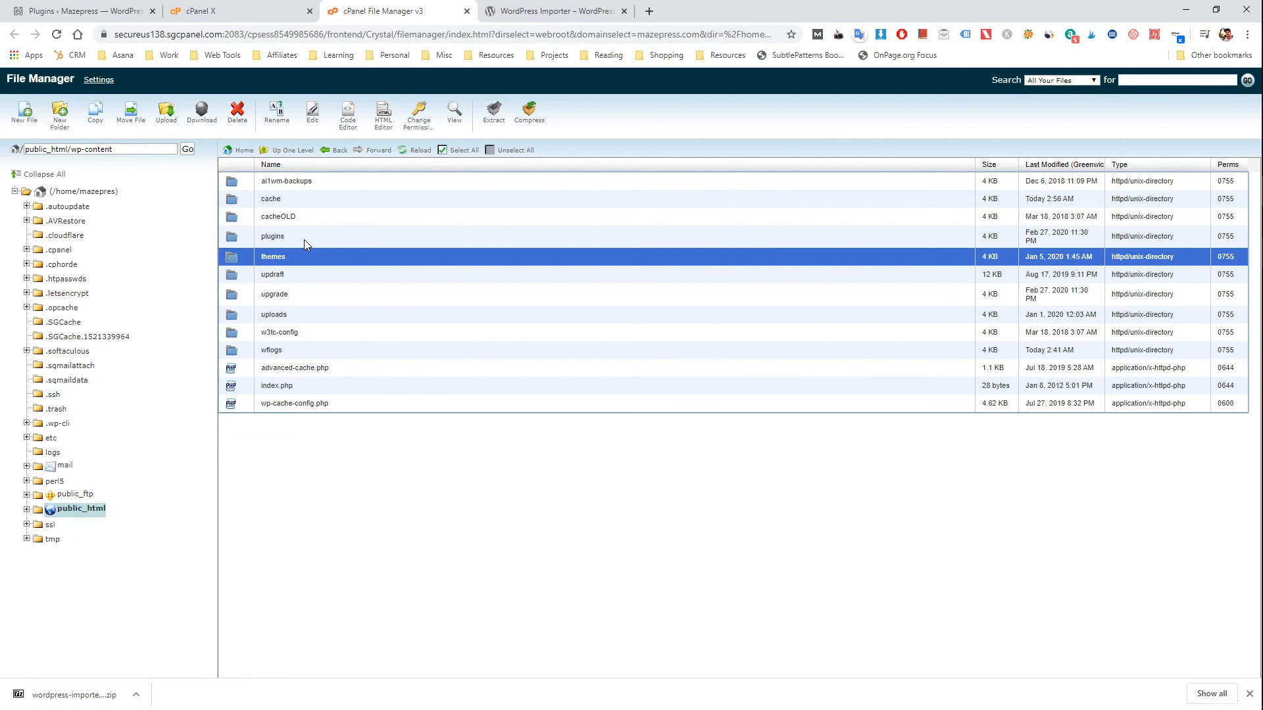
pyautogui.click(304, 240)
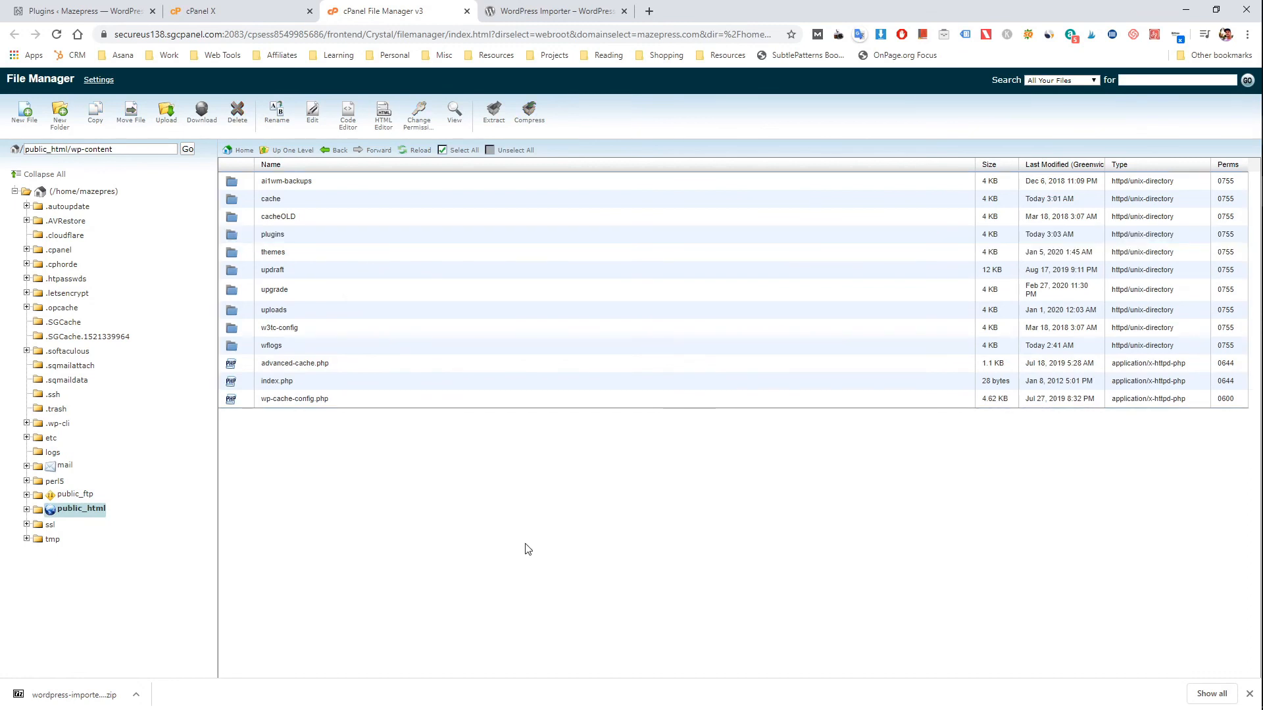
# Dismiss the browser's download bar, reopen the plugins folder and locate the wordpress-importer folder in it
pyautogui.click(1249, 695)
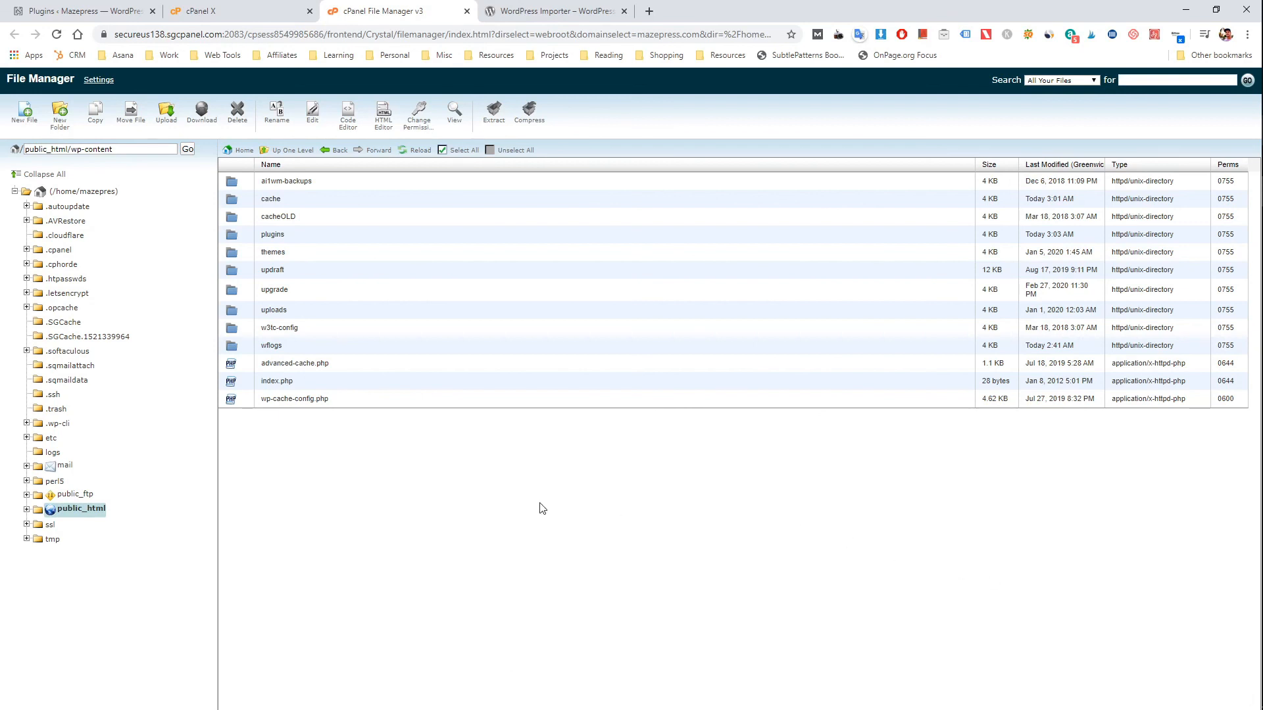
pyautogui.doubleClick(287, 235)
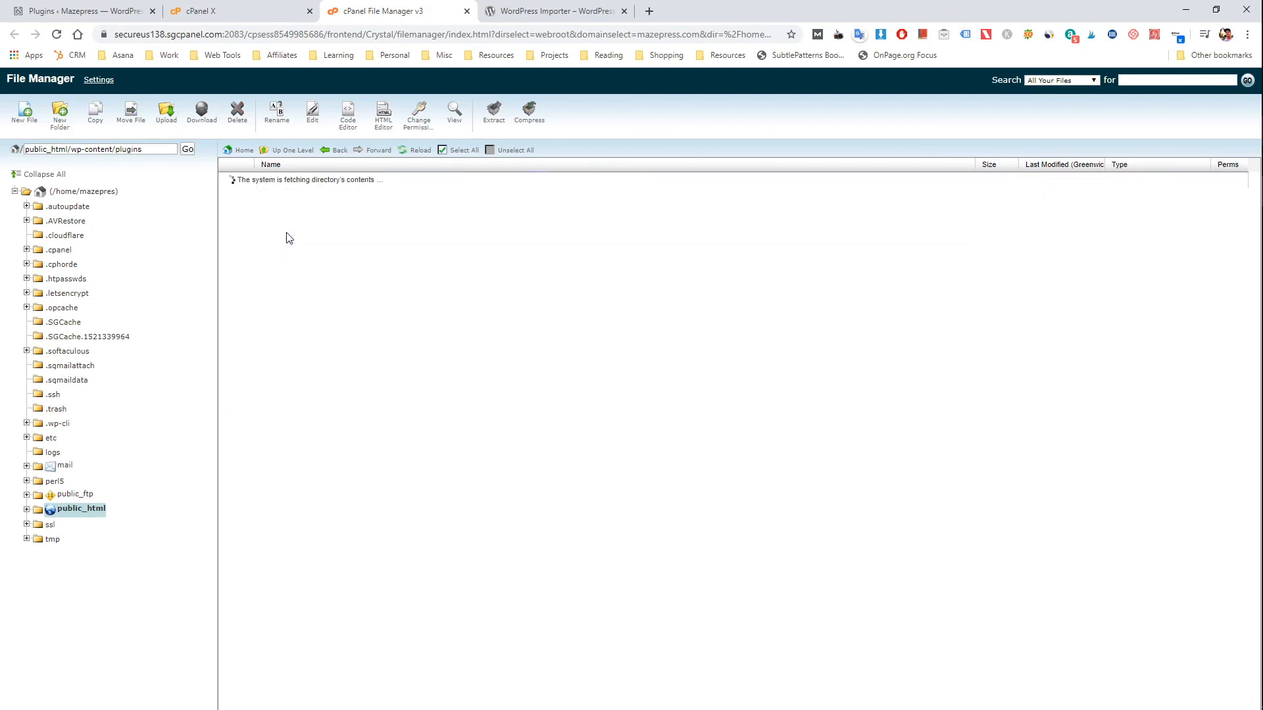
pyautogui.scroll(-5, 432, 447)
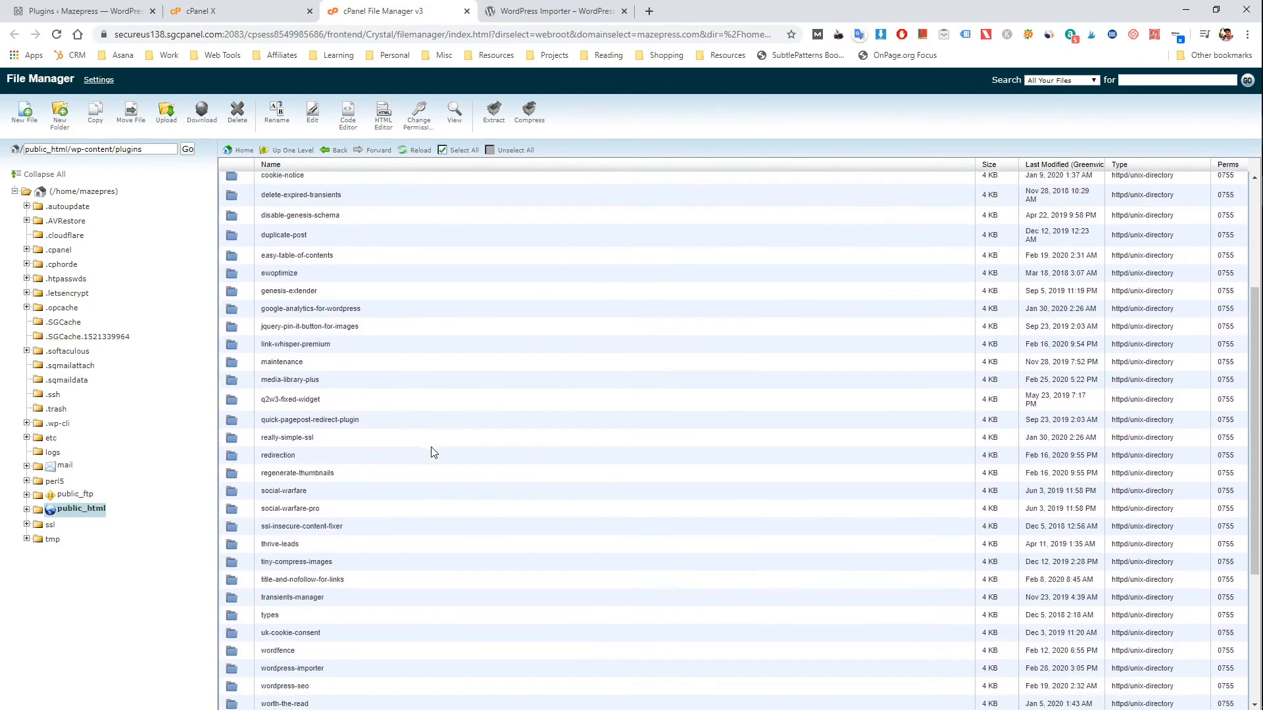
pyautogui.scroll(-1, 431, 460)
pyautogui.scroll(-2, 369, 530)
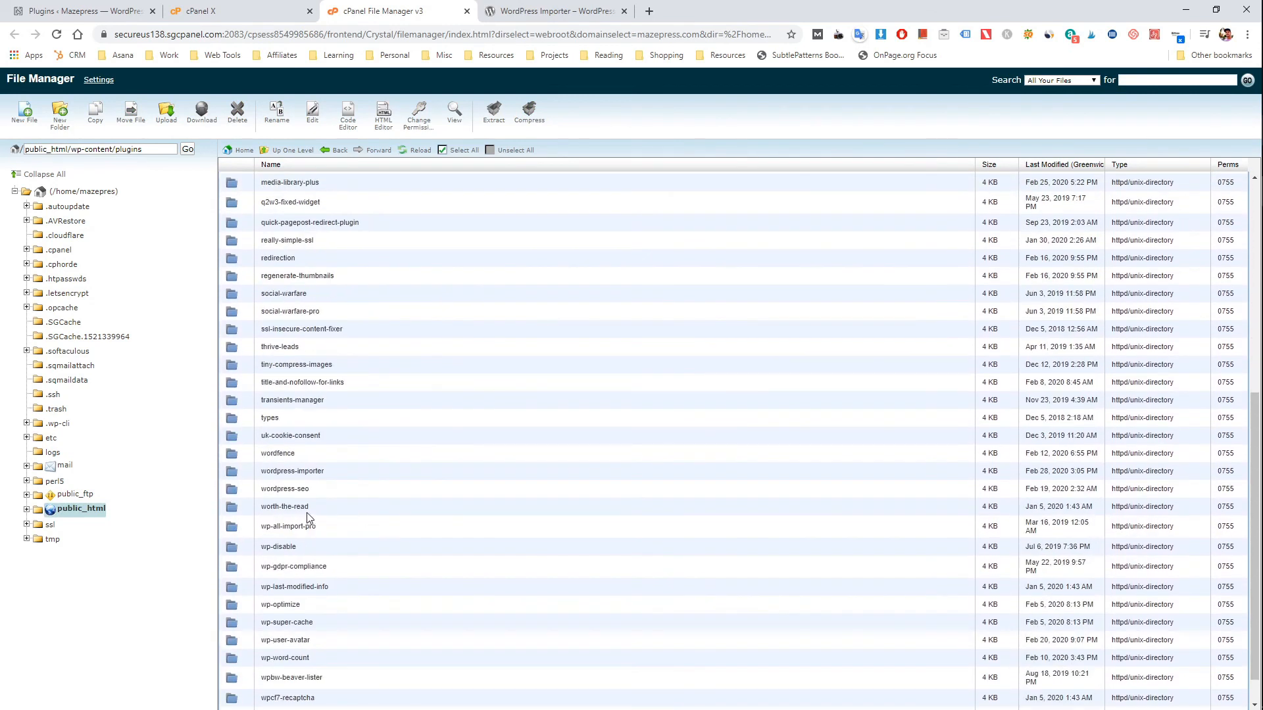
pyautogui.click(335, 472)
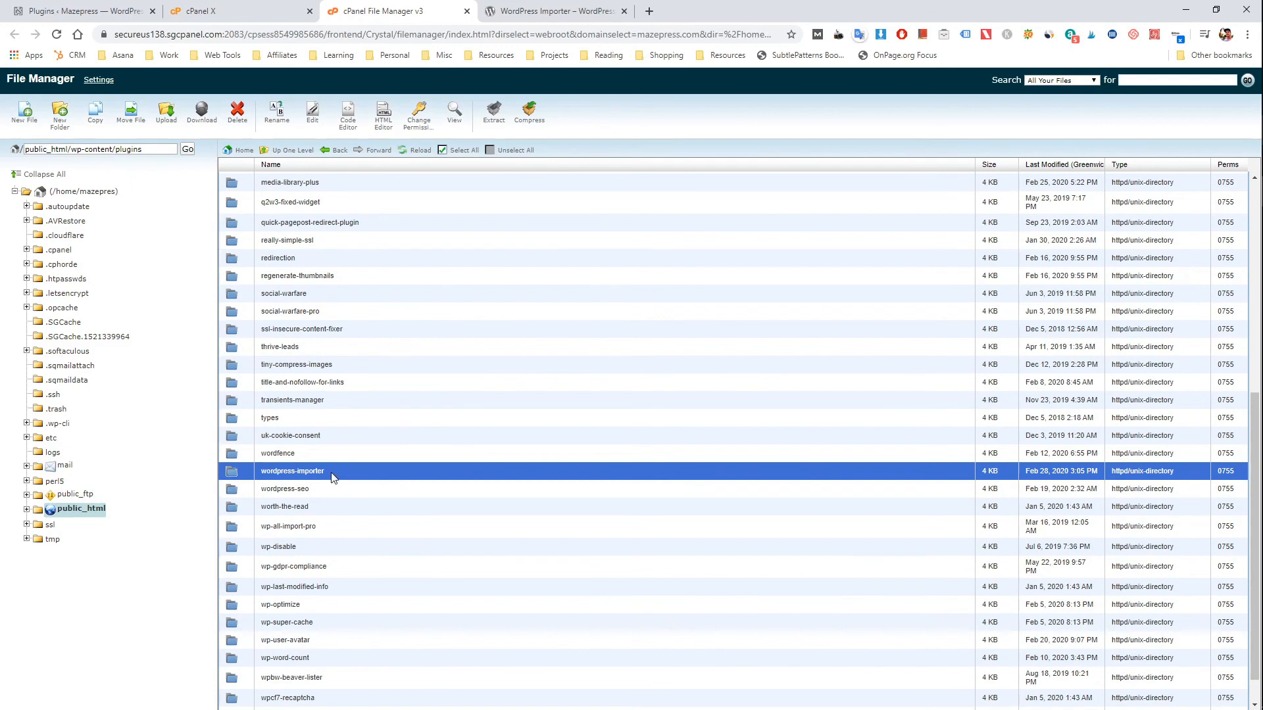
pyautogui.click(332, 476)
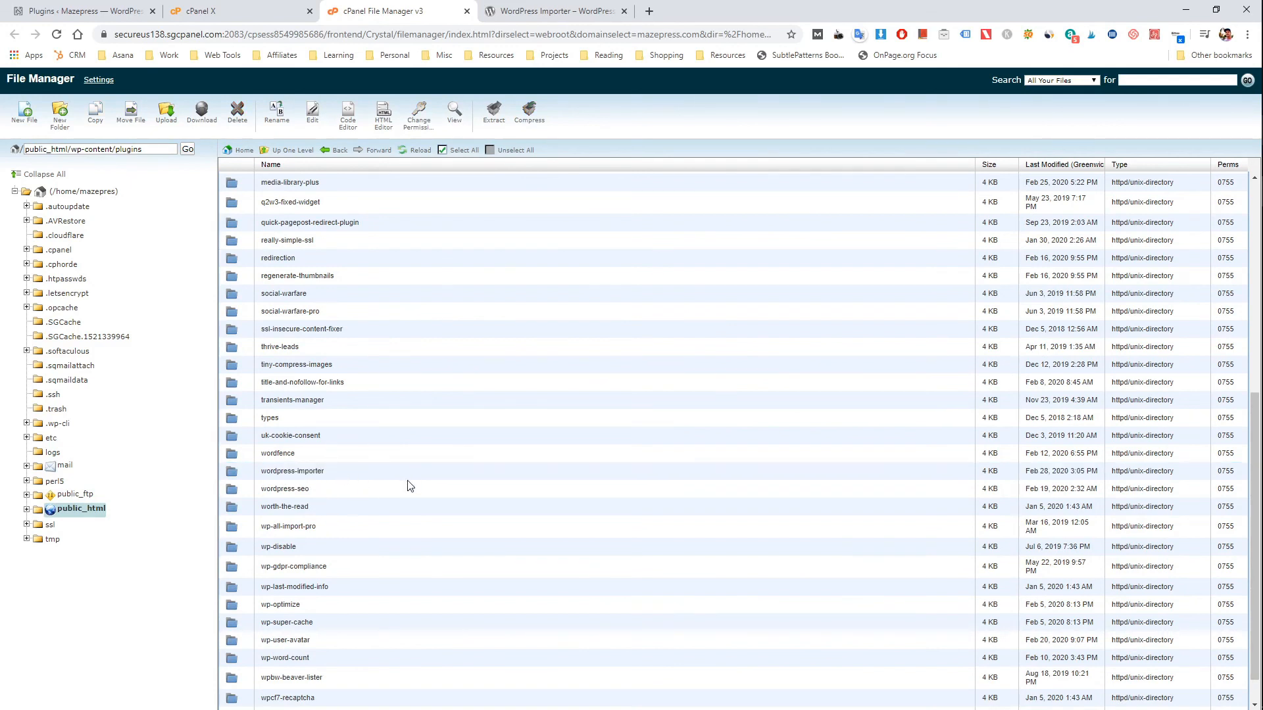
pyautogui.click(349, 474)
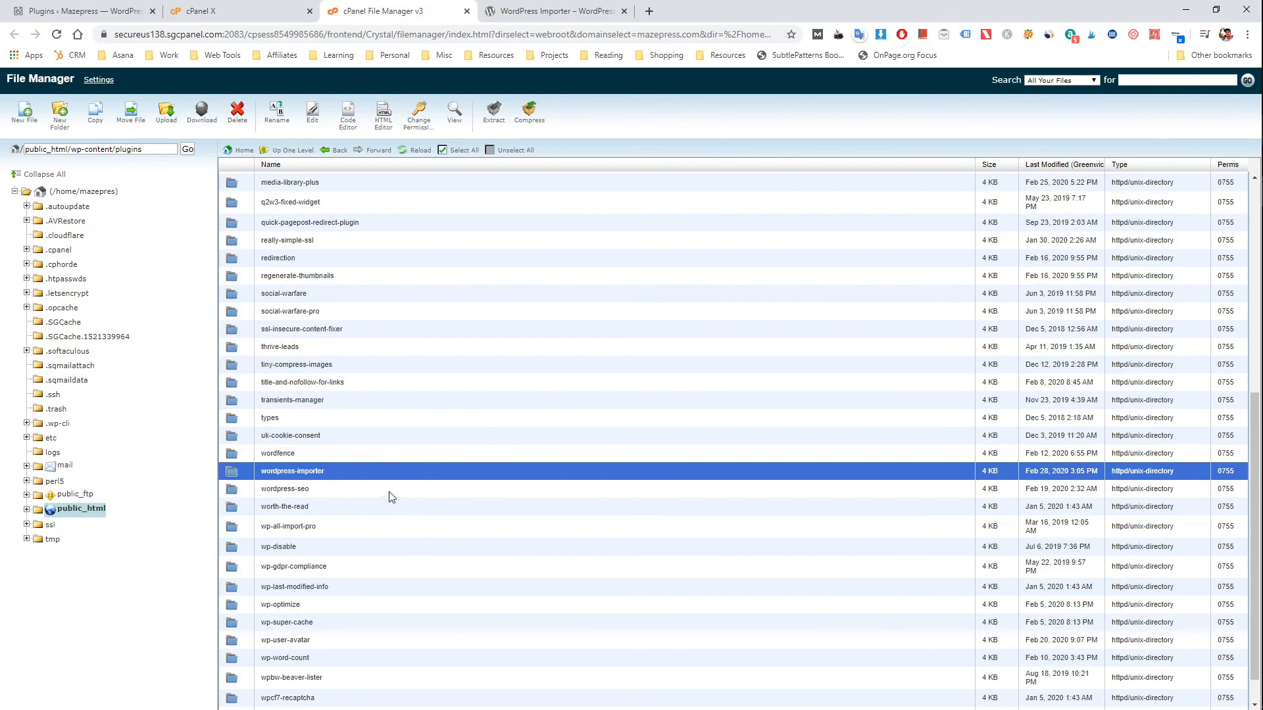
pyautogui.click(338, 490)
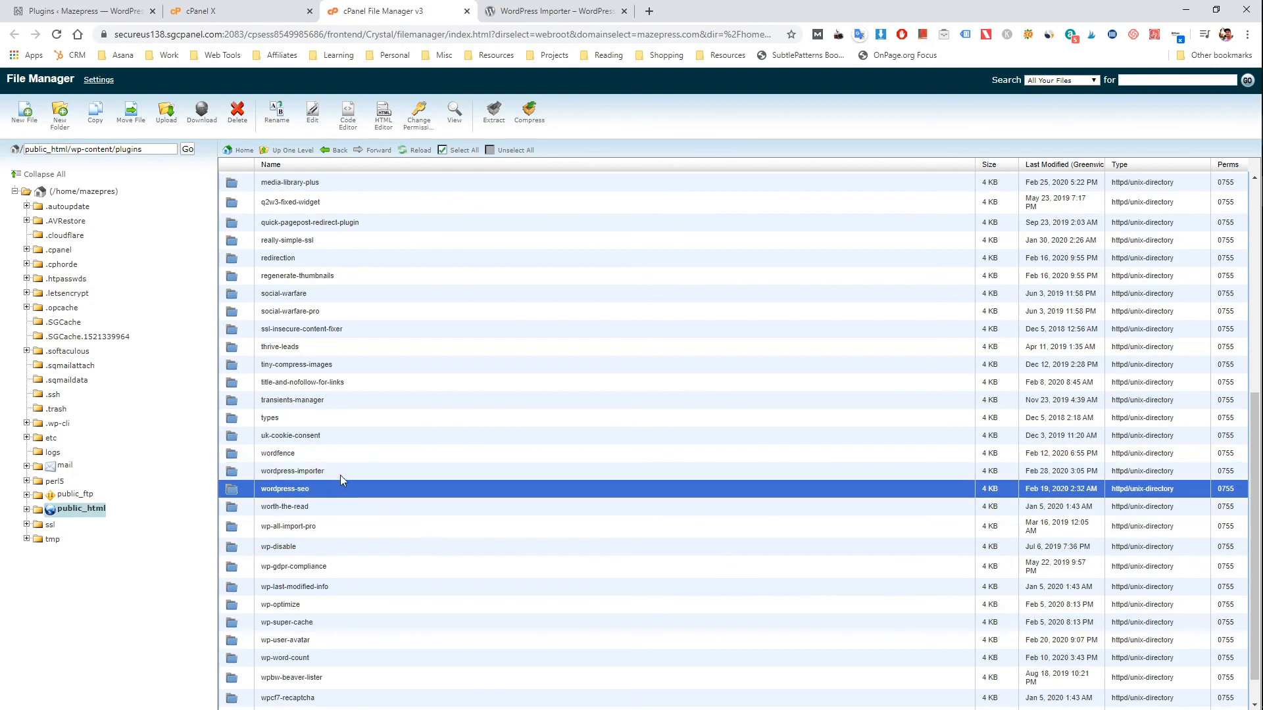
# Upload wordpress-importer.0.7.zip from the Downloads folder into the plugins folder, return to its listing and select the uploaded archive
pyautogui.scroll(-1, 466, 542)
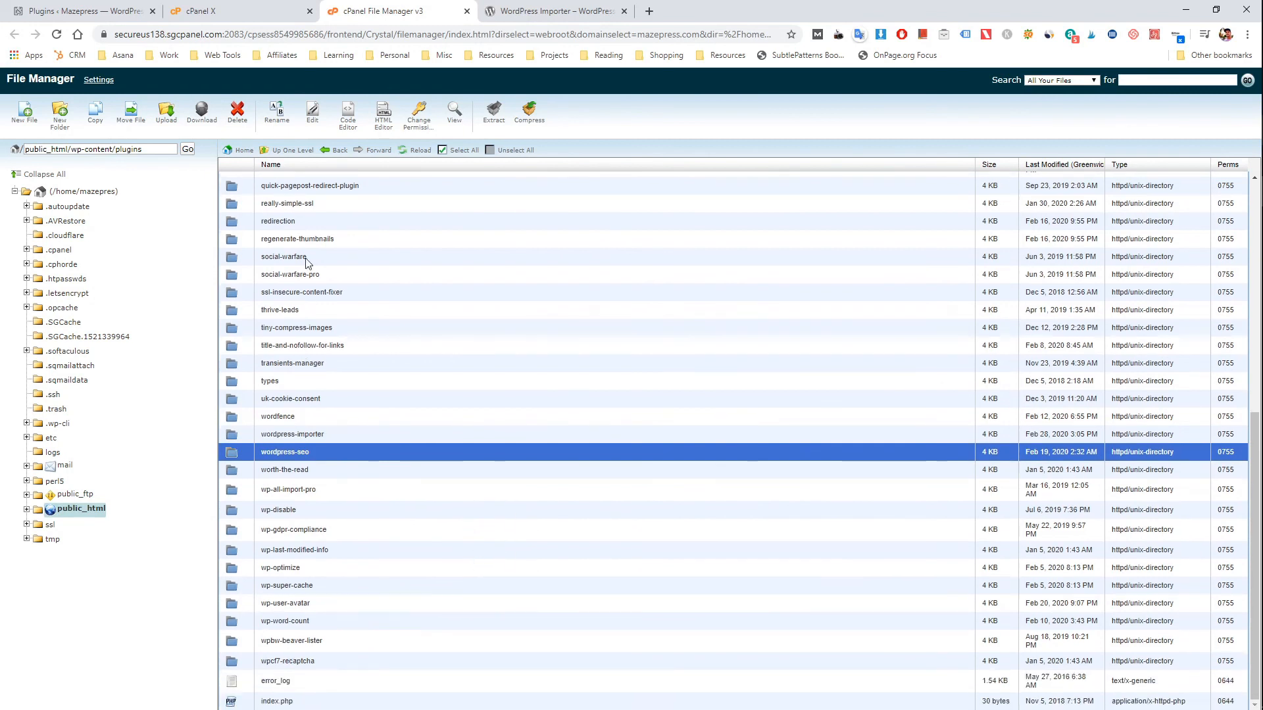
pyautogui.click(168, 120)
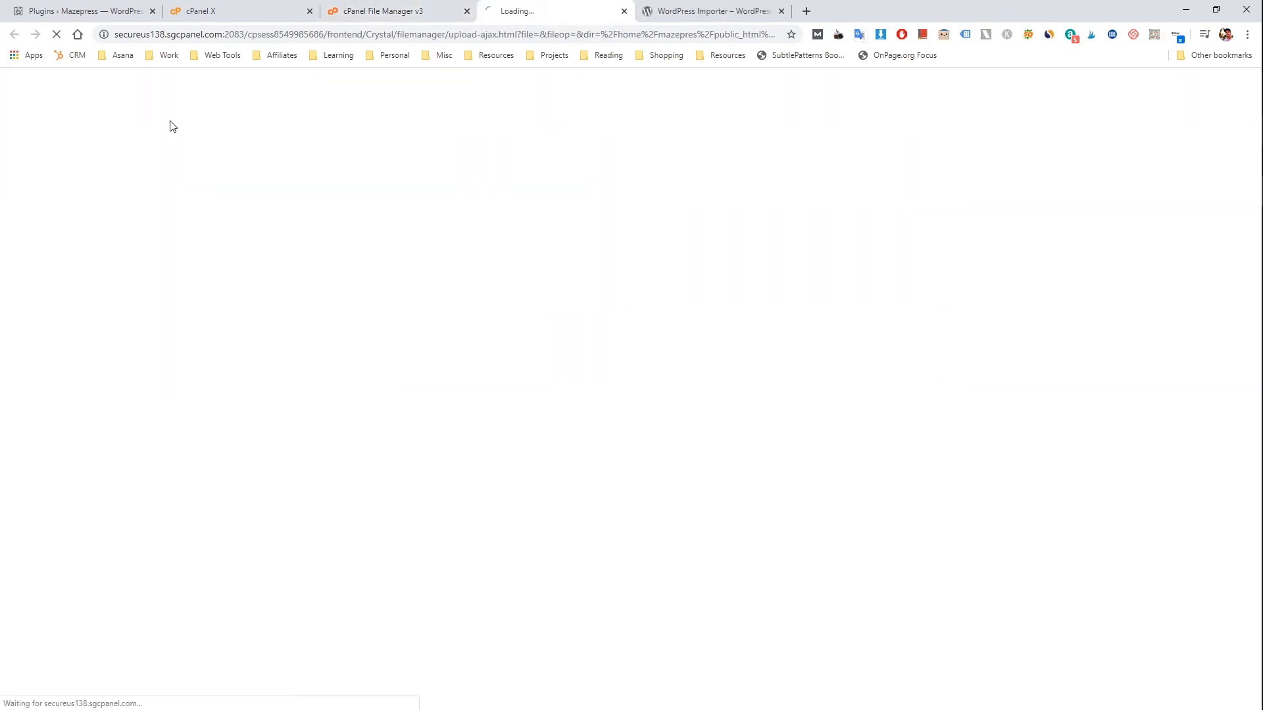
pyautogui.click(46, 142)
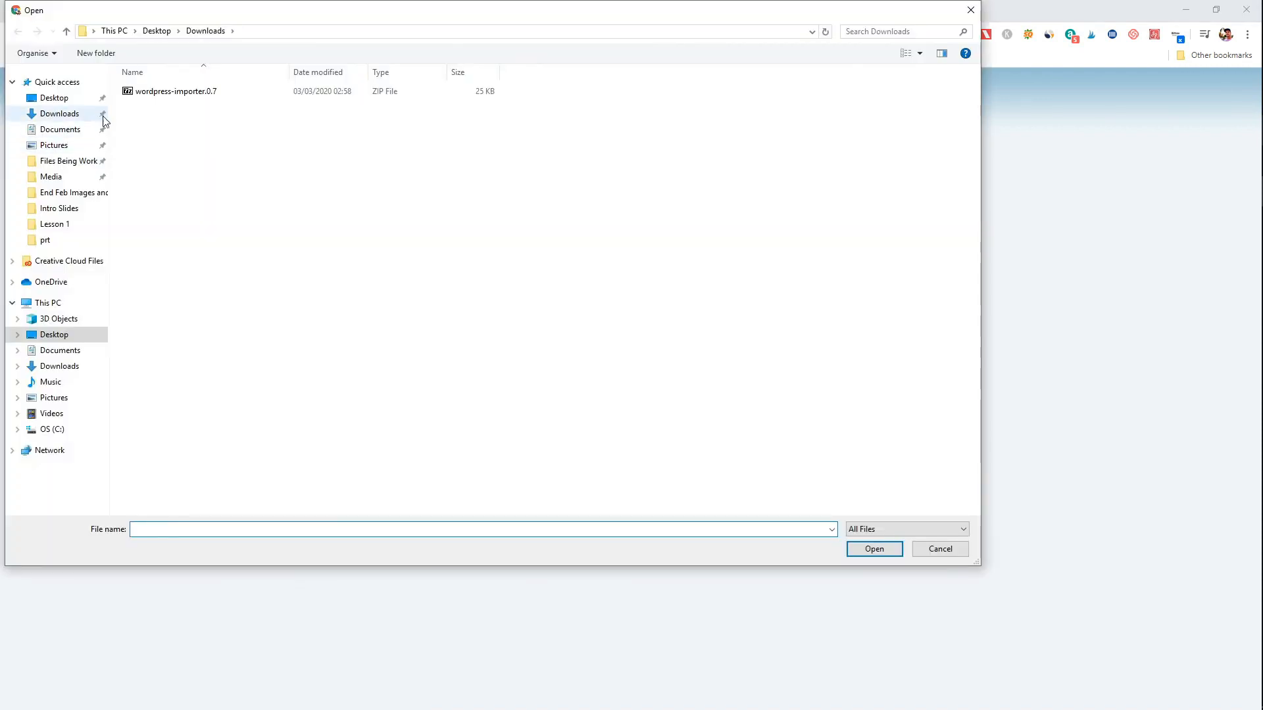
pyautogui.click(181, 97)
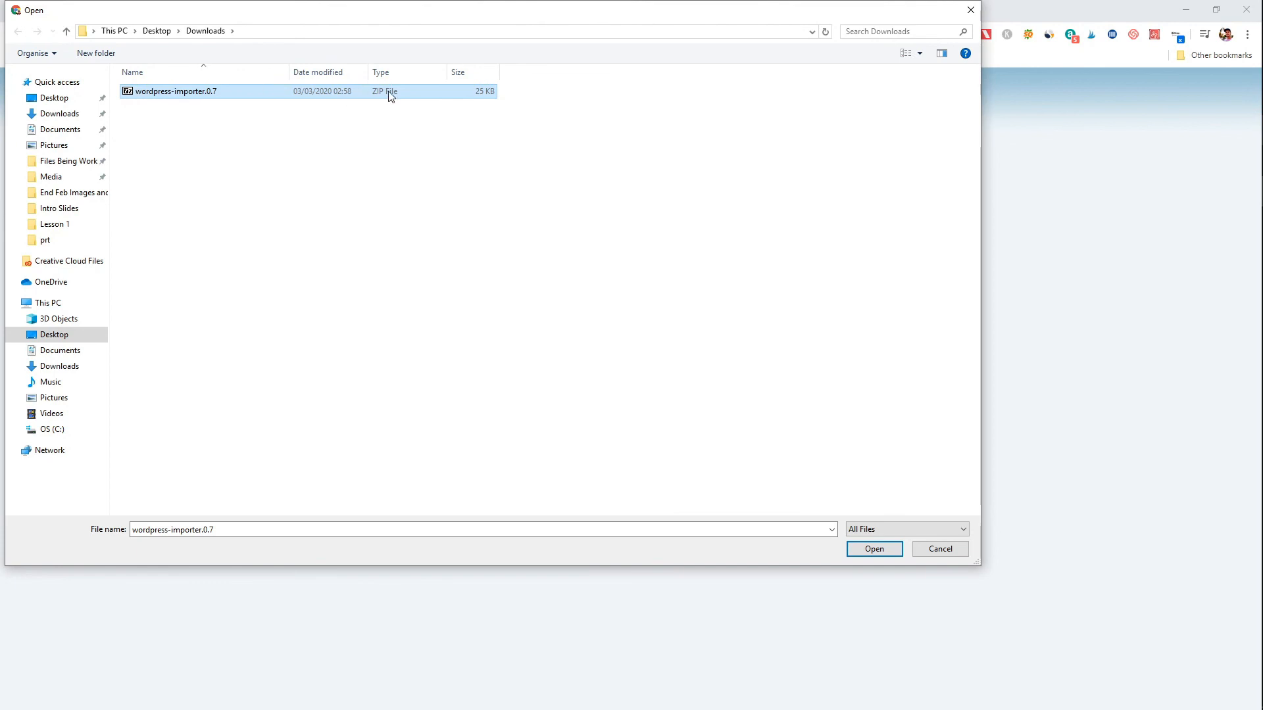
pyautogui.click(866, 547)
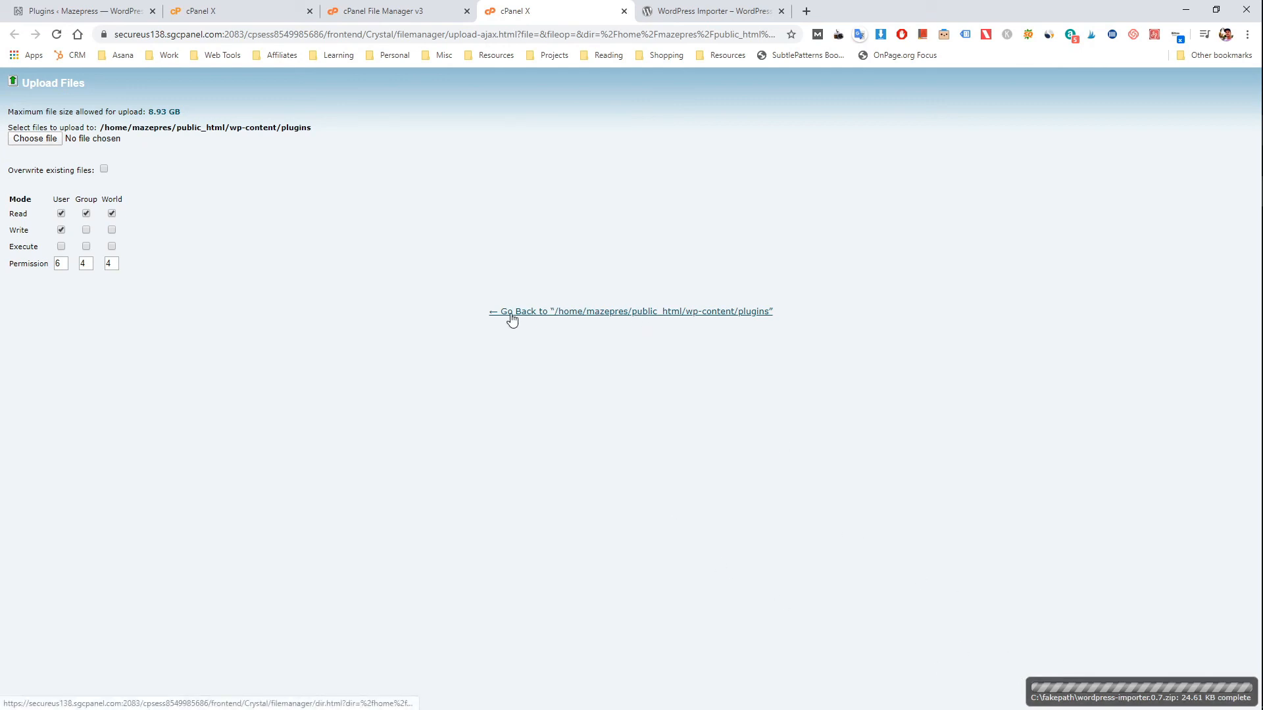
pyautogui.click(641, 314)
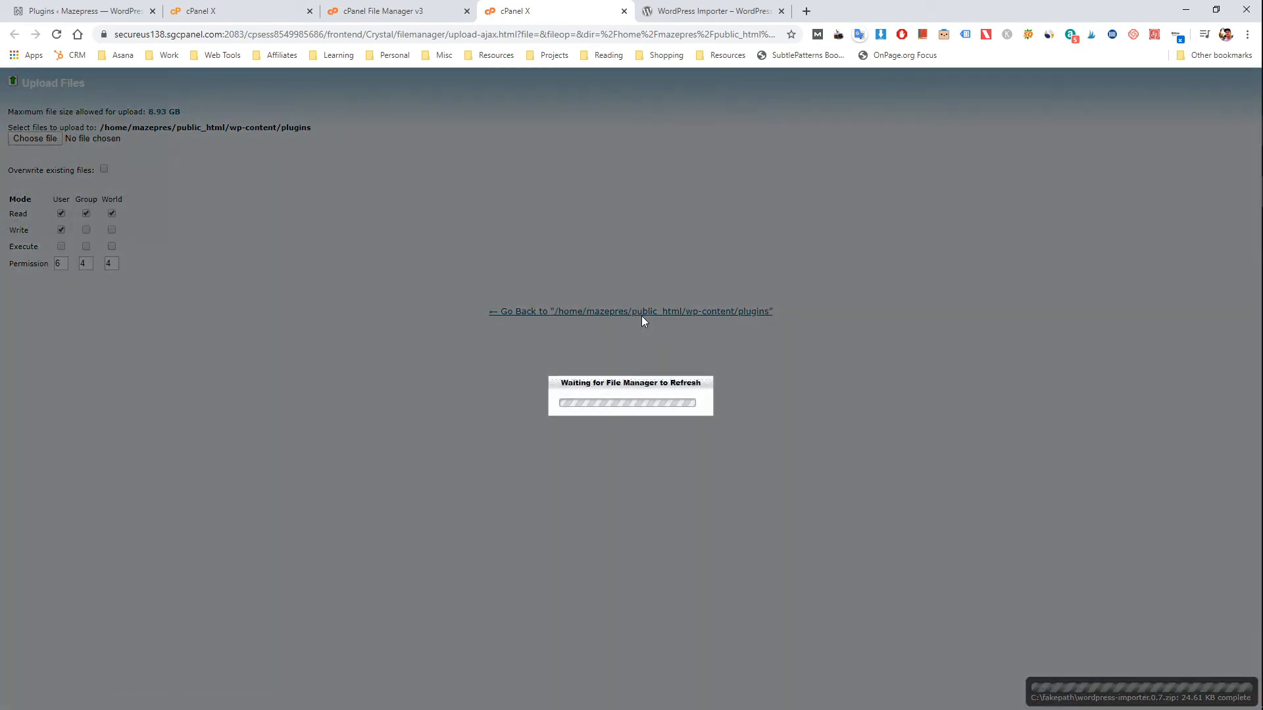
pyautogui.scroll(-7, 525, 474)
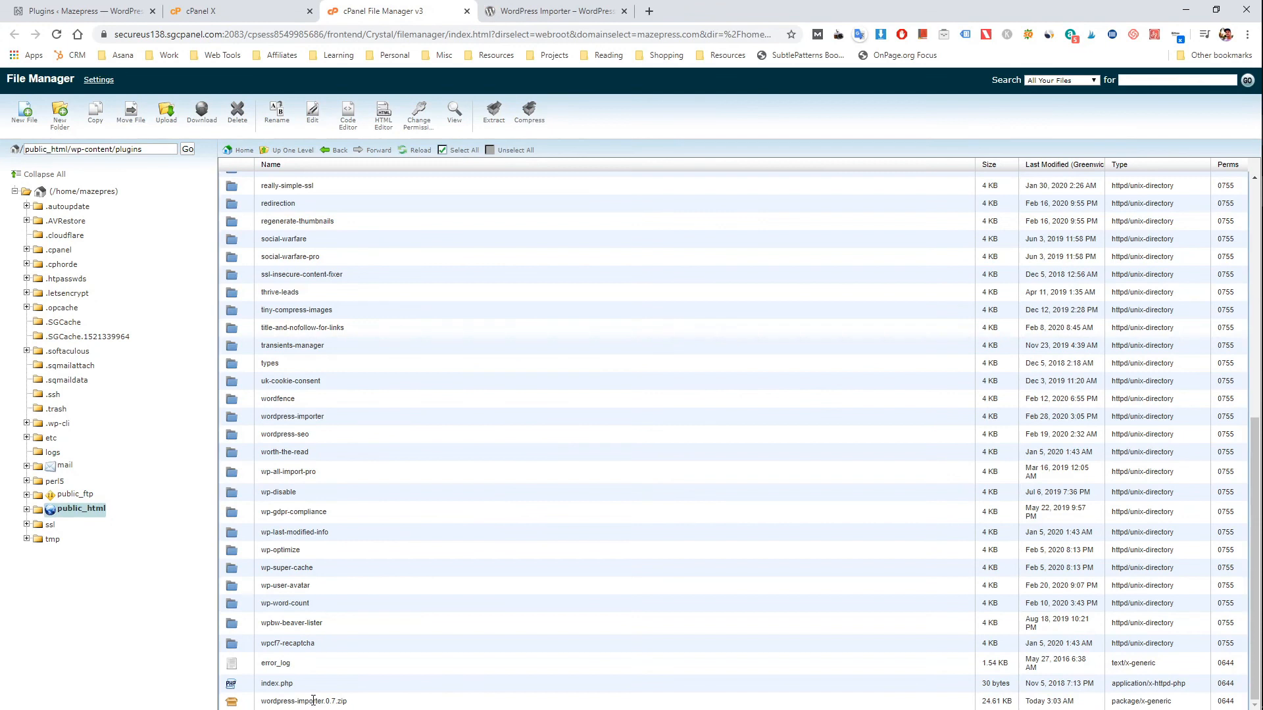
pyautogui.click(307, 701)
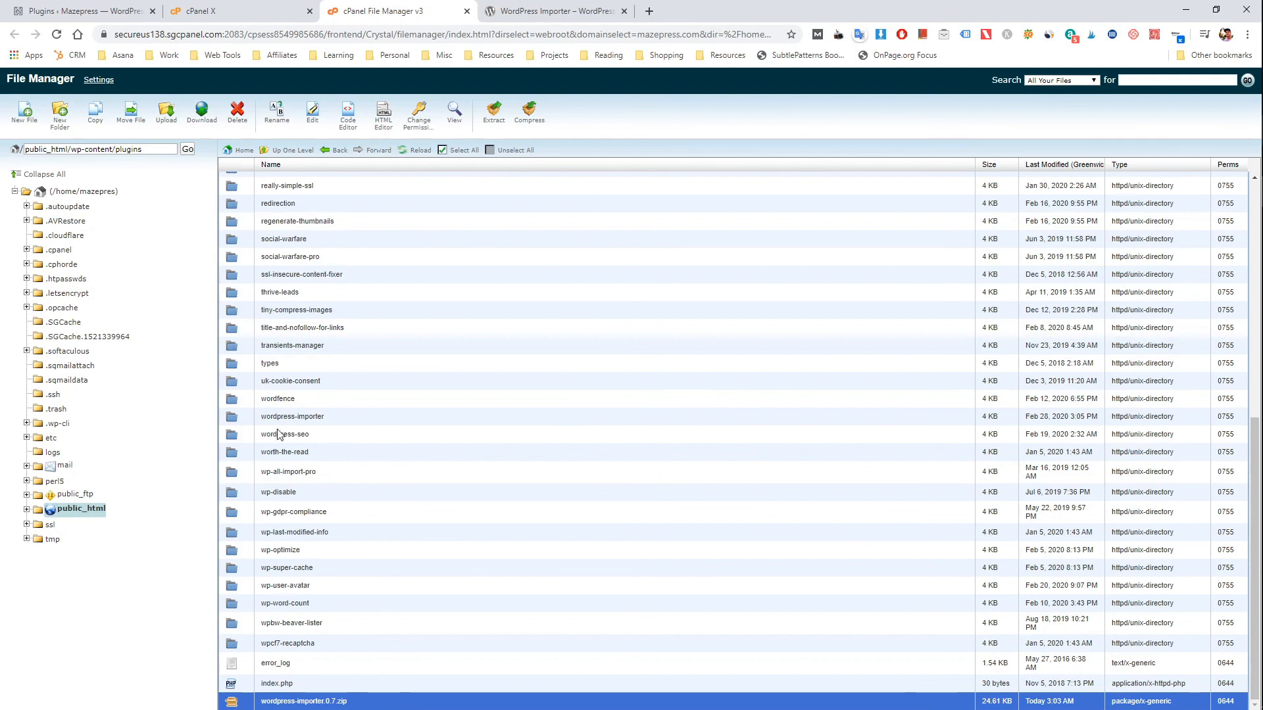
# Delete the old wordpress-importer folder from the plugins folder
pyautogui.click(348, 421)
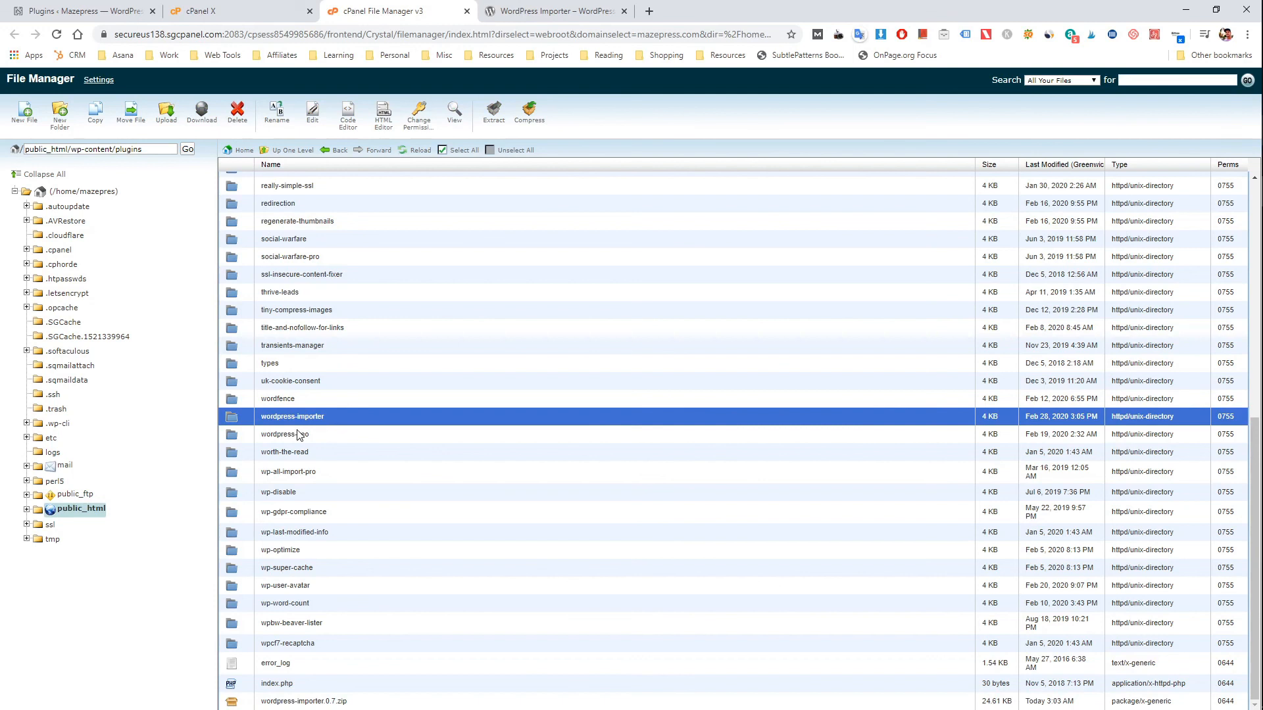
pyautogui.rightClick(345, 421)
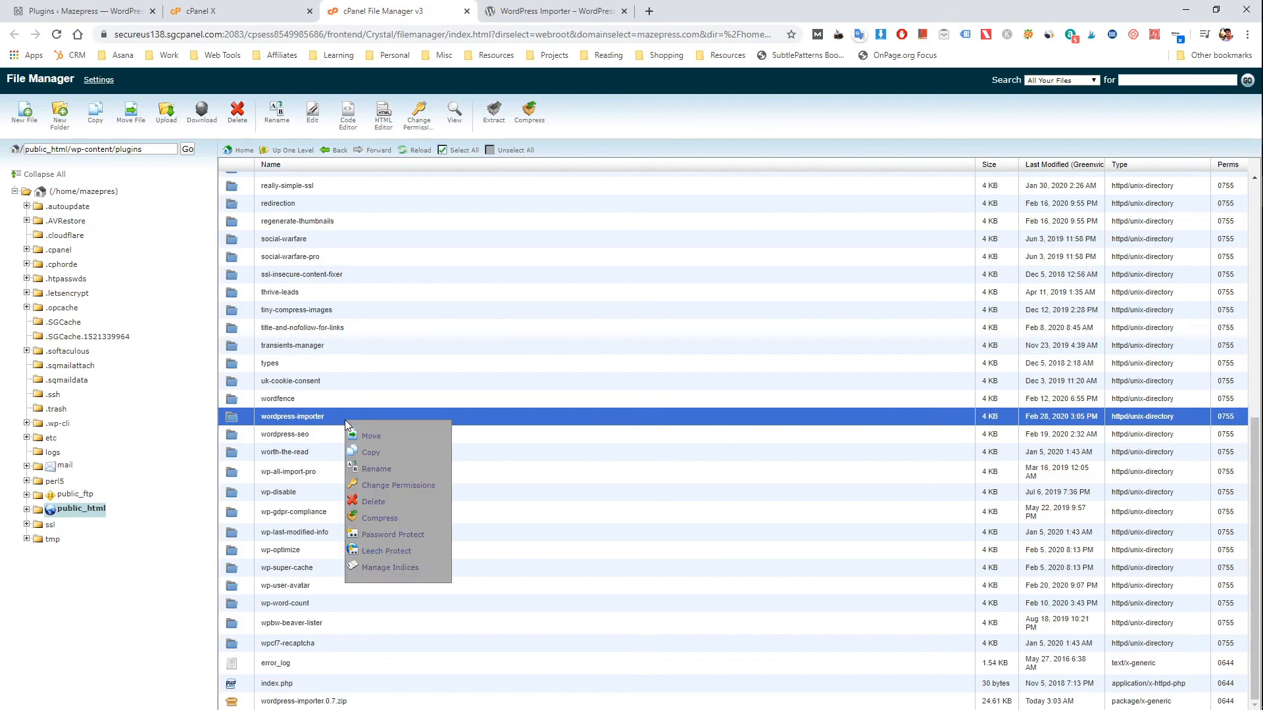
pyautogui.click(372, 502)
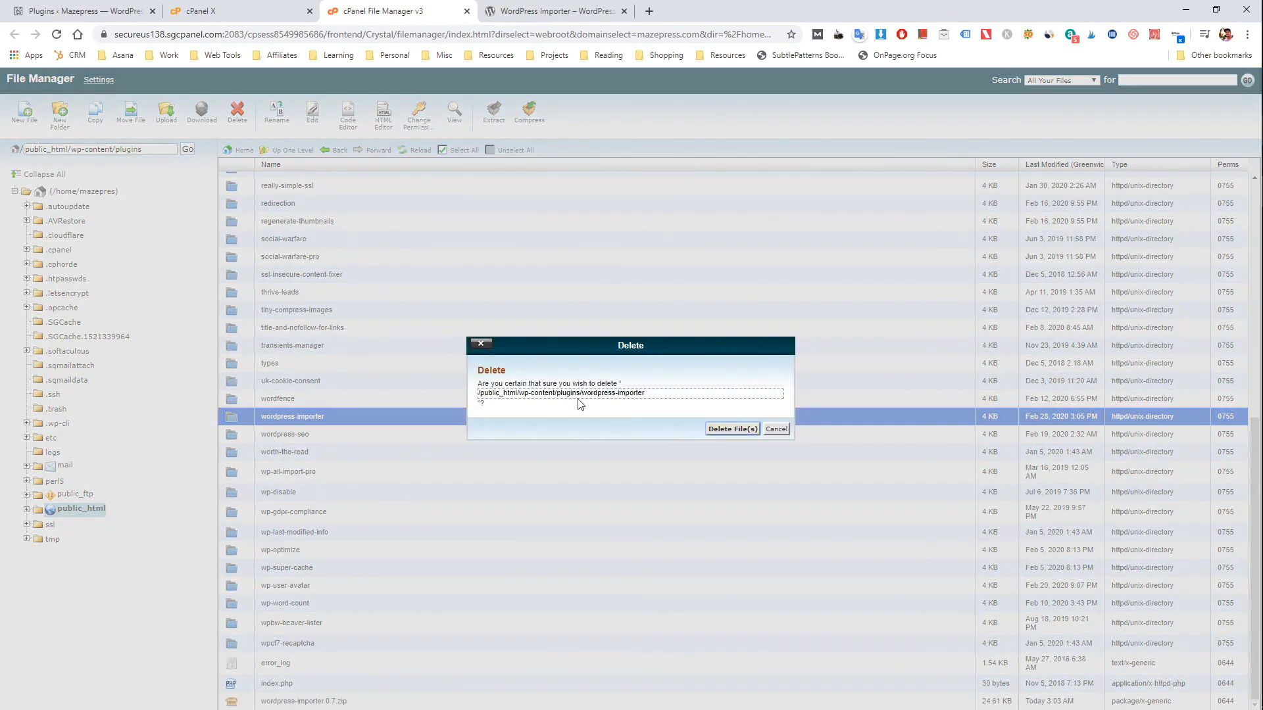
pyautogui.click(721, 430)
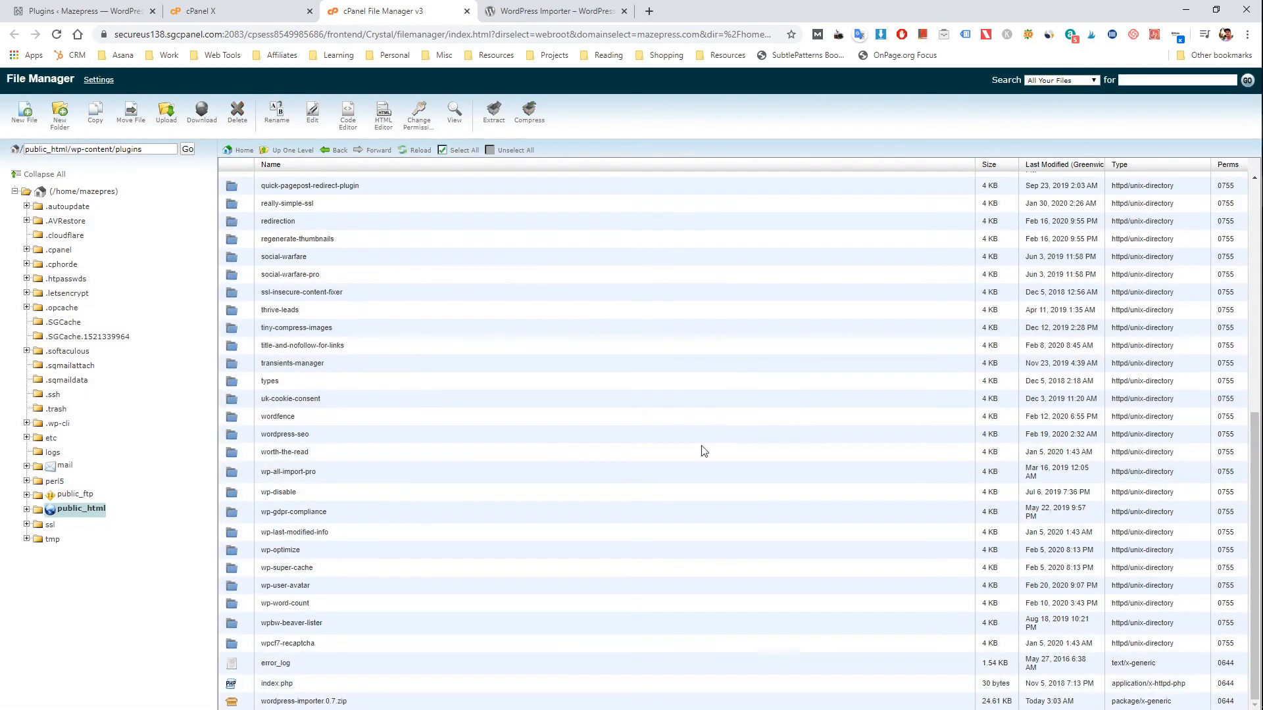
# Extract wordpress-importer.0.7.zip into /public_html/wp-content/plugins and close the extraction results
pyautogui.click(387, 703)
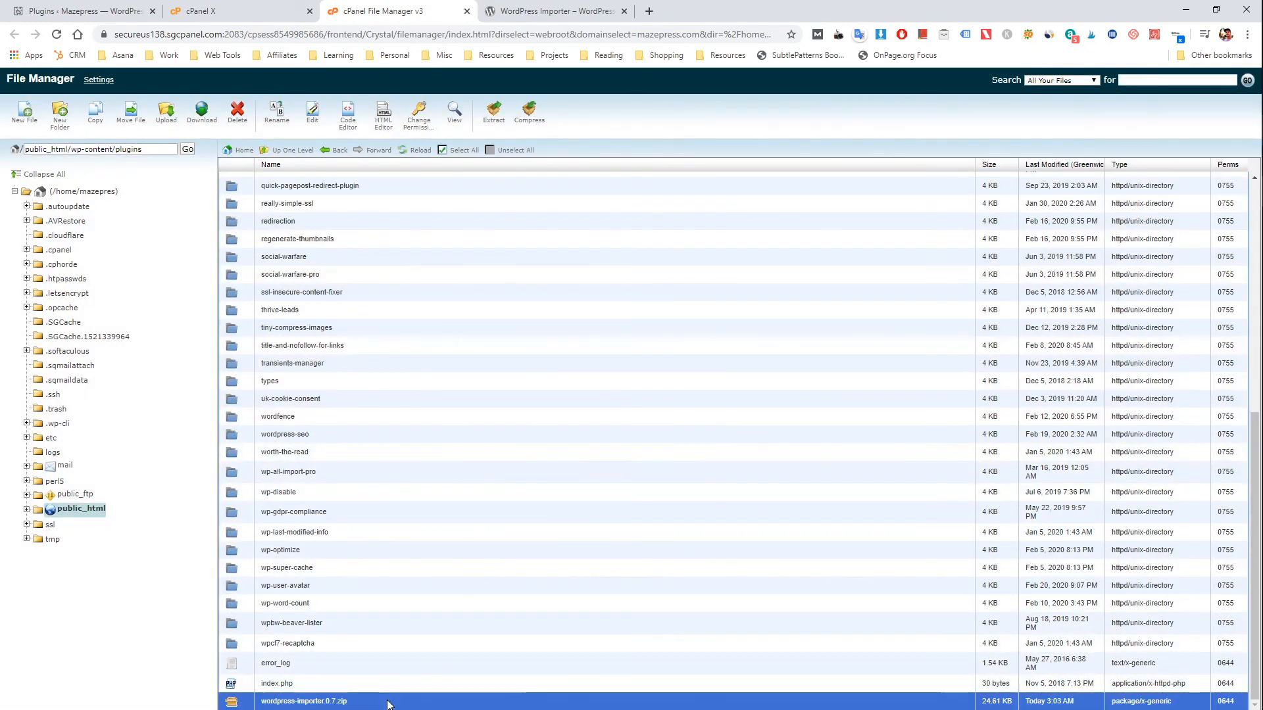
pyautogui.rightClick(377, 705)
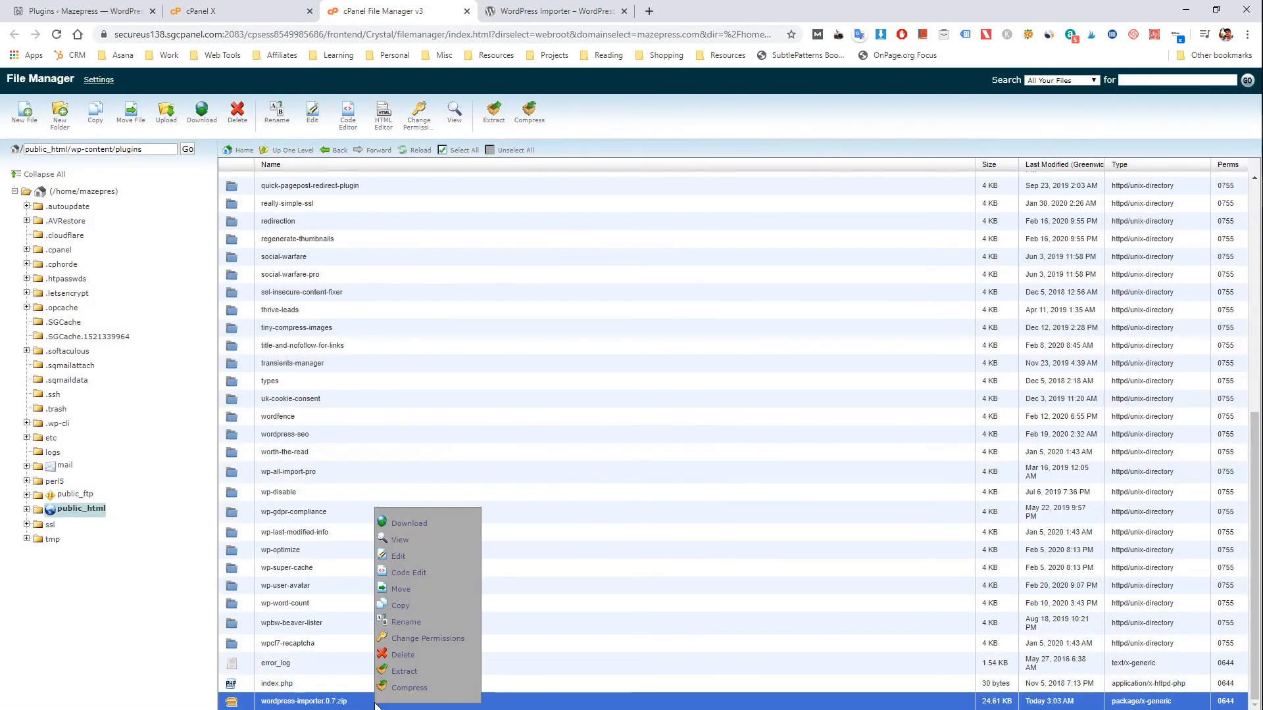
pyautogui.click(402, 671)
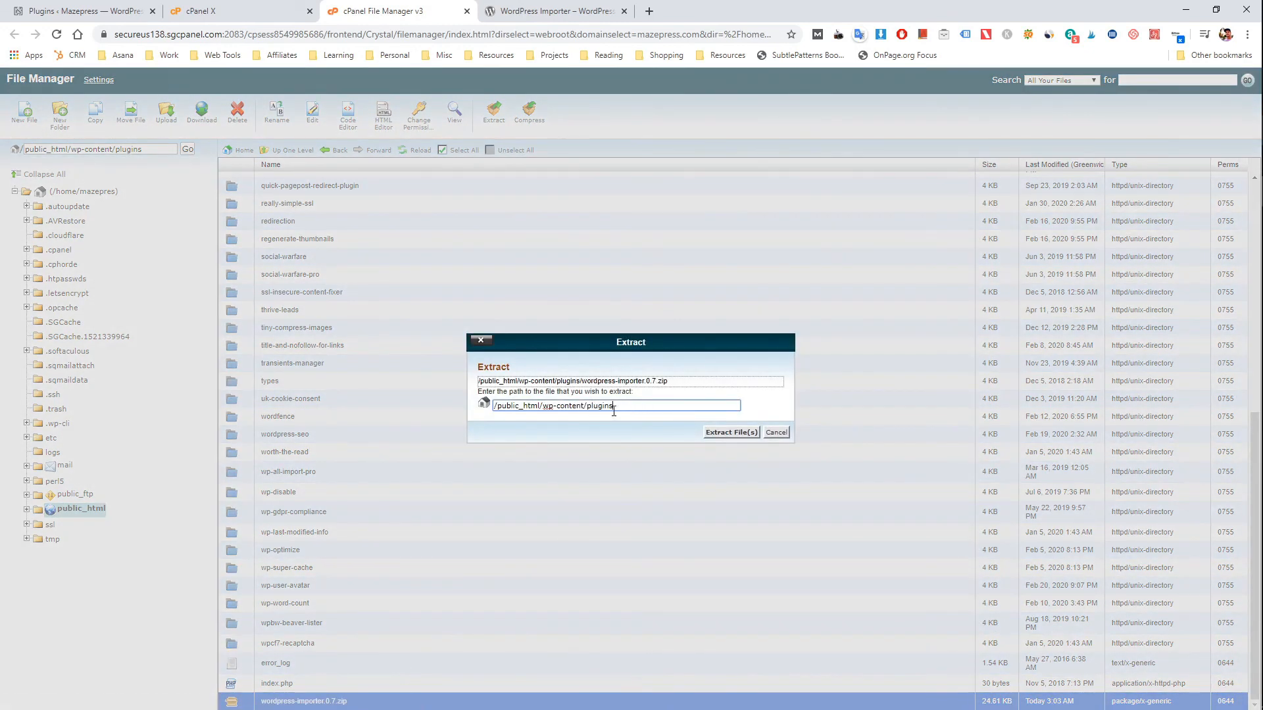
pyautogui.click(737, 431)
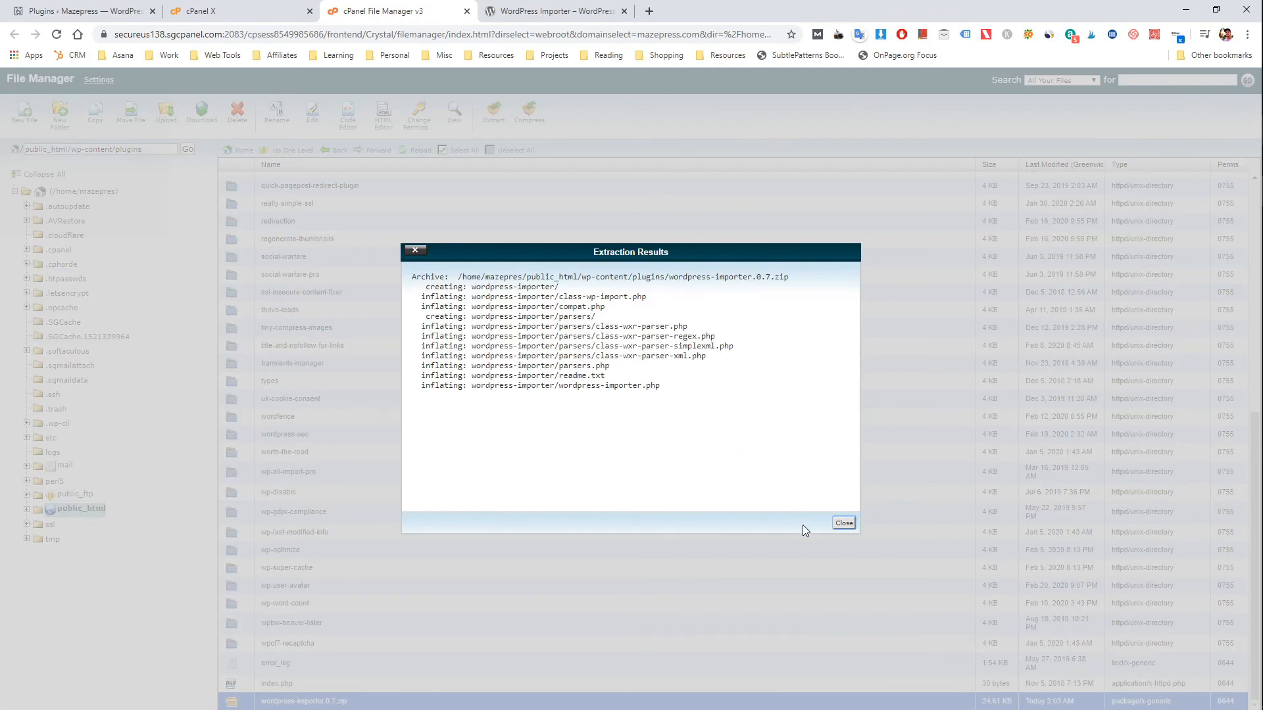
pyautogui.click(839, 523)
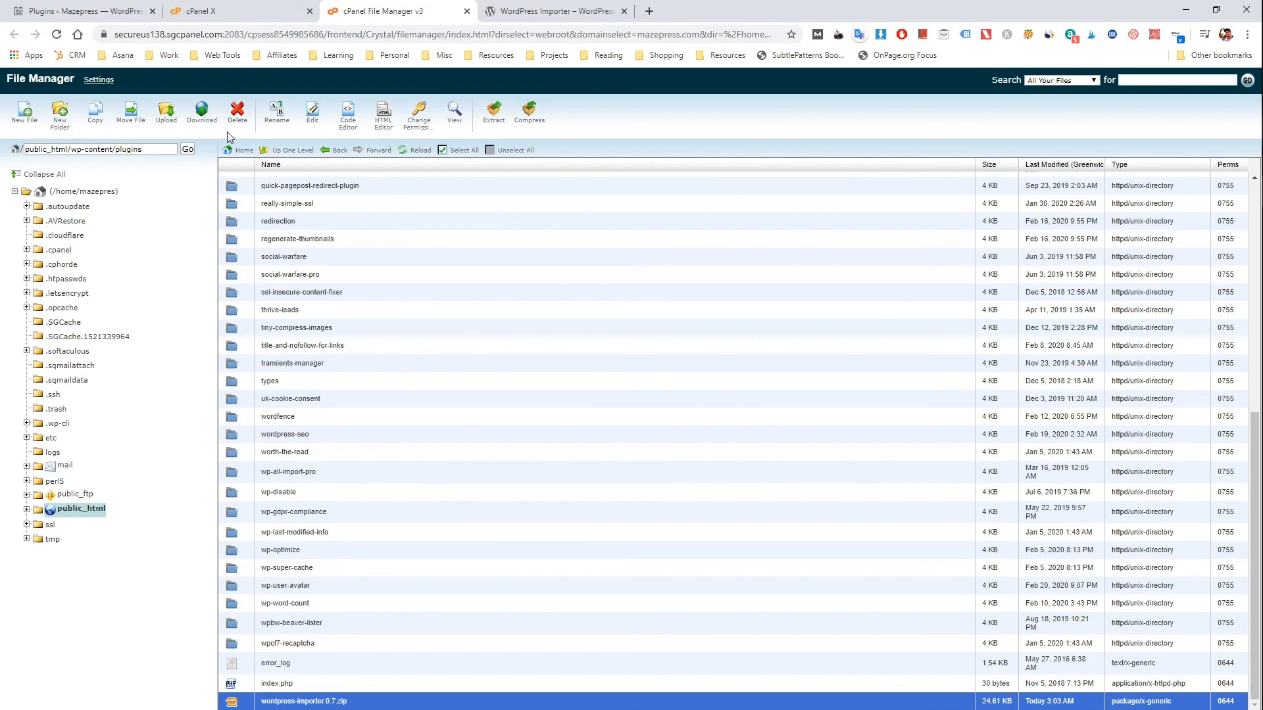
# Reload the plugins folder listing and select the newly extracted wordpress-importer folder
pyautogui.click(413, 158)
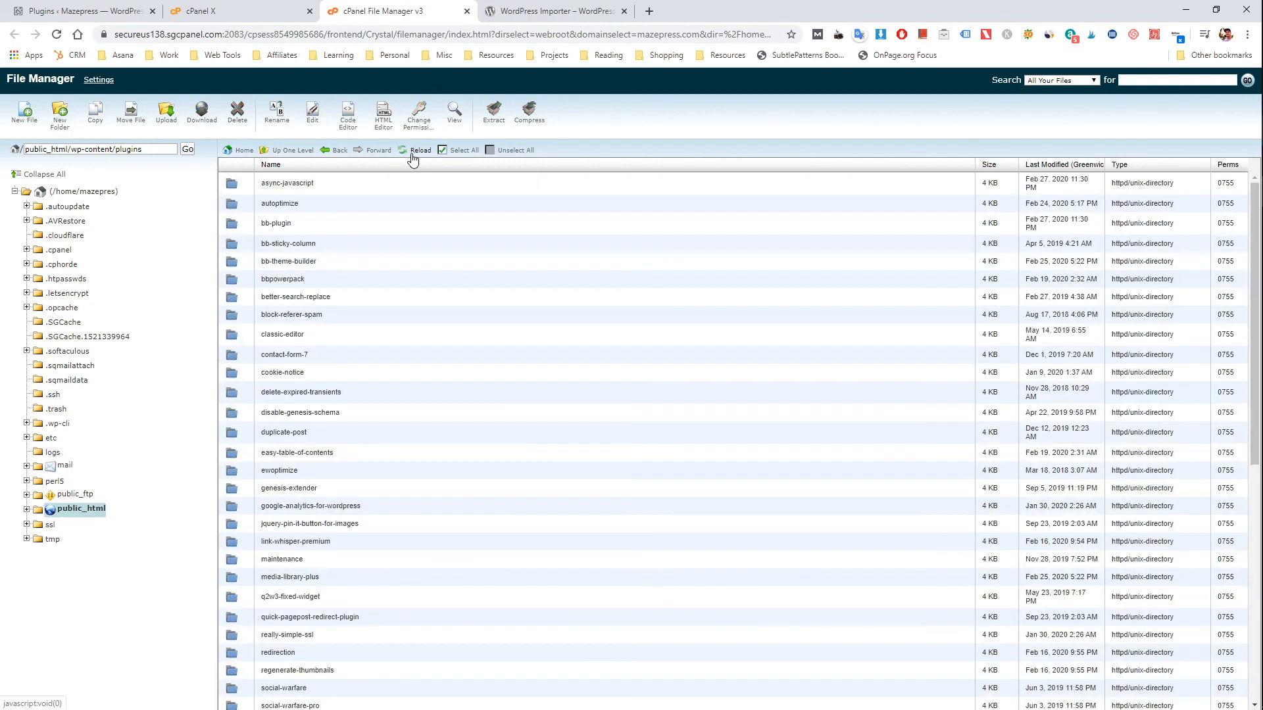
pyautogui.scroll(-5, 427, 407)
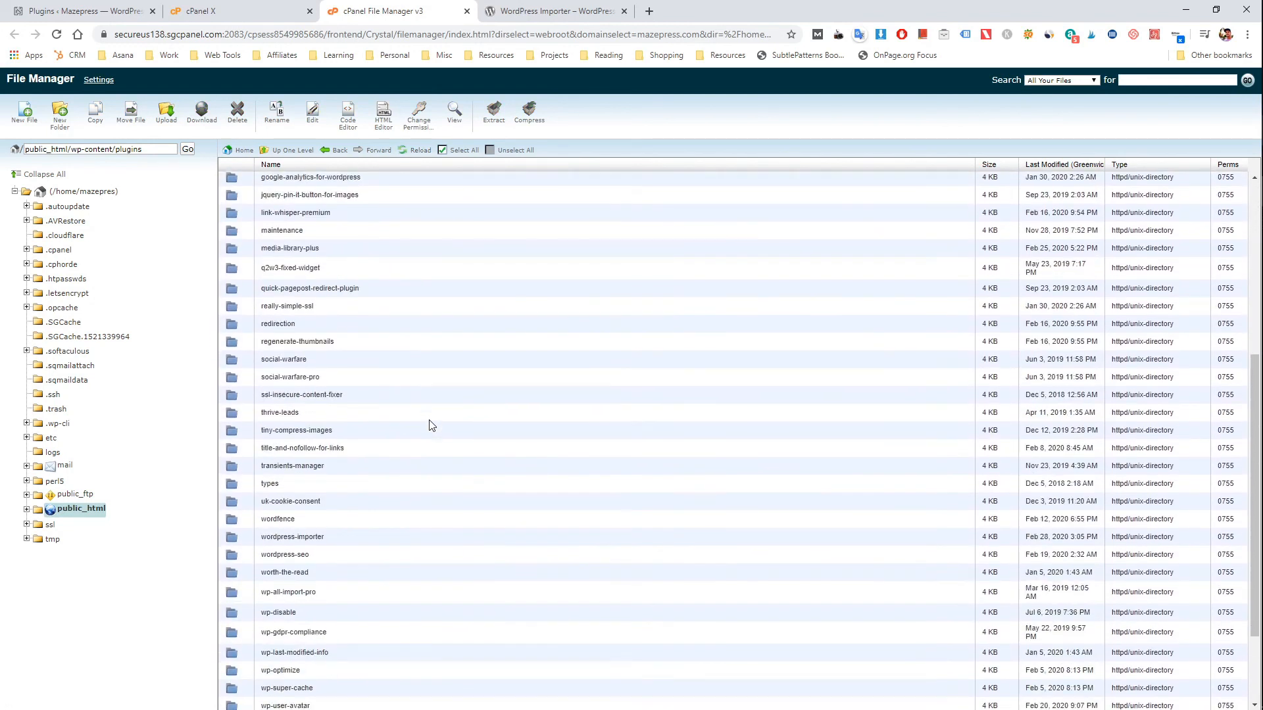
pyautogui.scroll(-2, 431, 424)
pyautogui.click(287, 418)
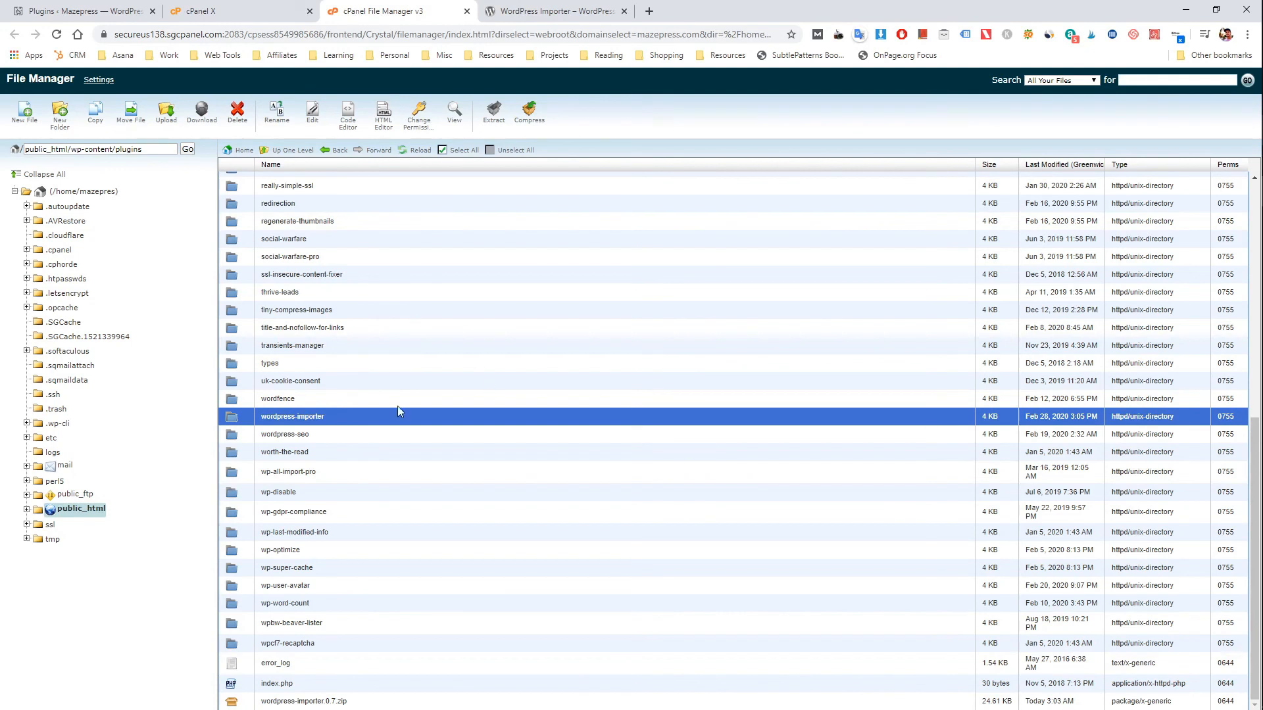
# Delete the uploaded wordpress-importer.0.7.zip archive from the plugins folder
pyautogui.click(334, 699)
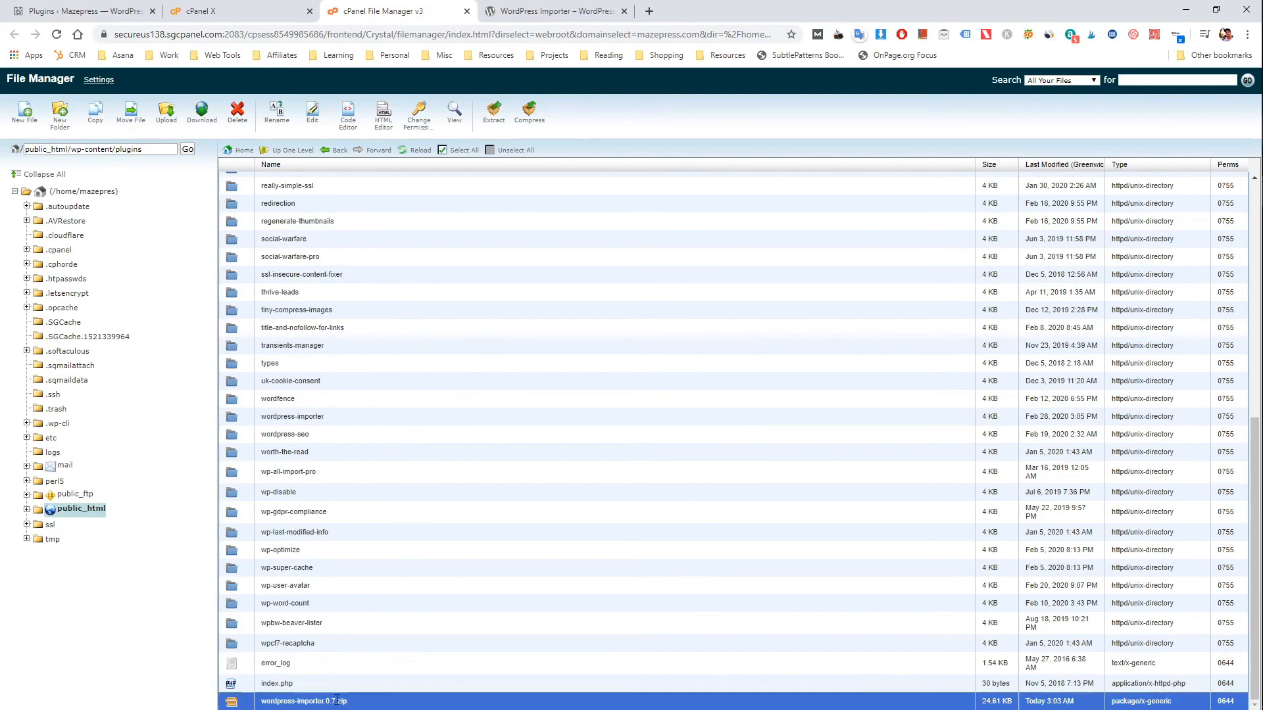
pyautogui.rightClick(374, 704)
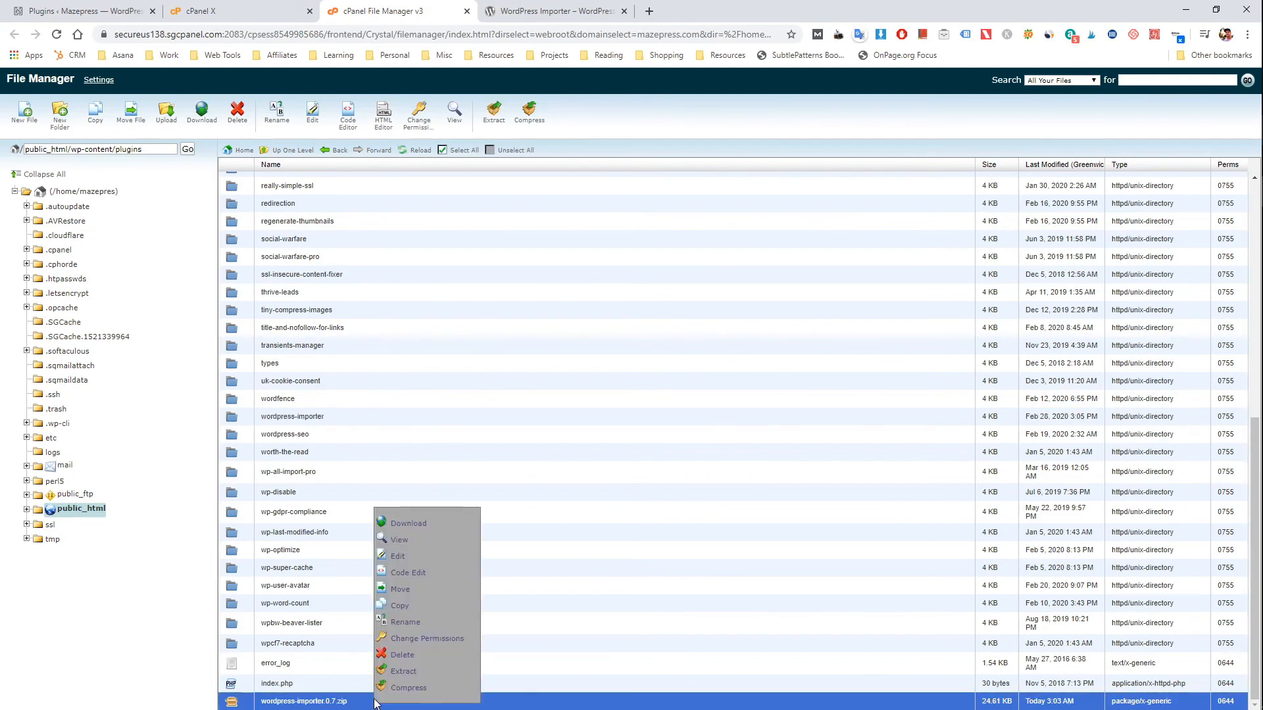
pyautogui.click(401, 655)
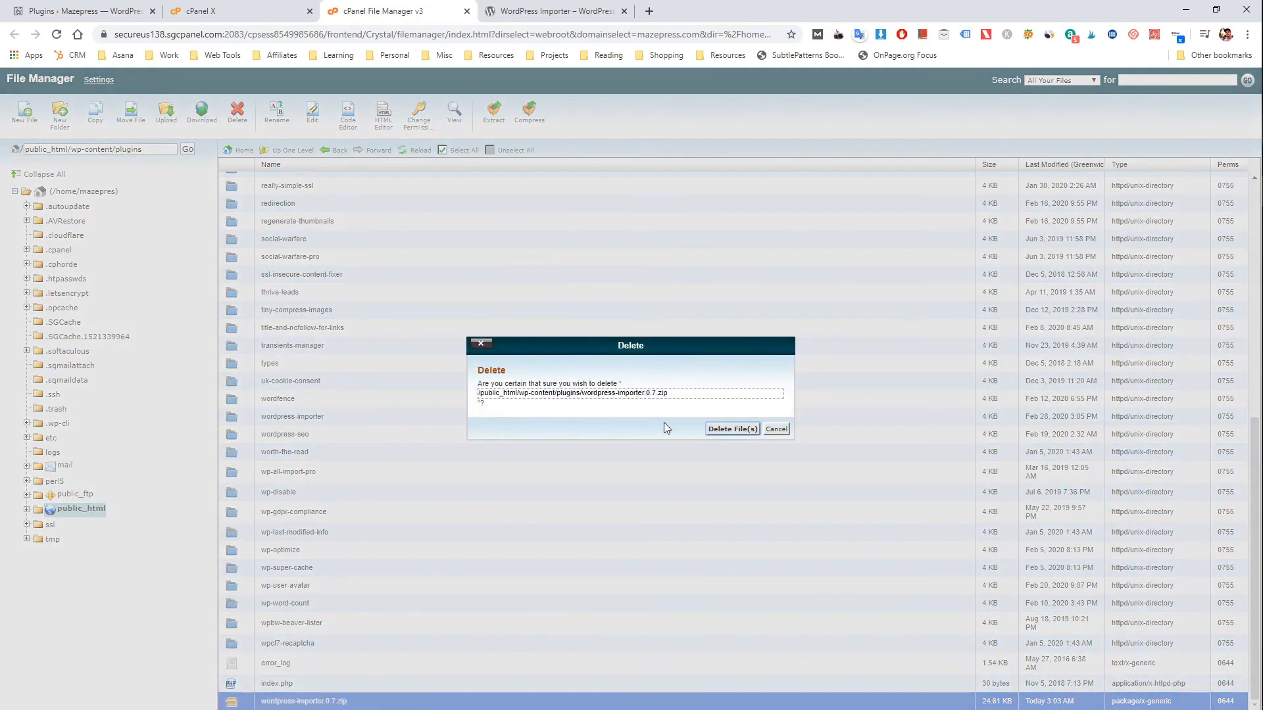
pyautogui.click(732, 429)
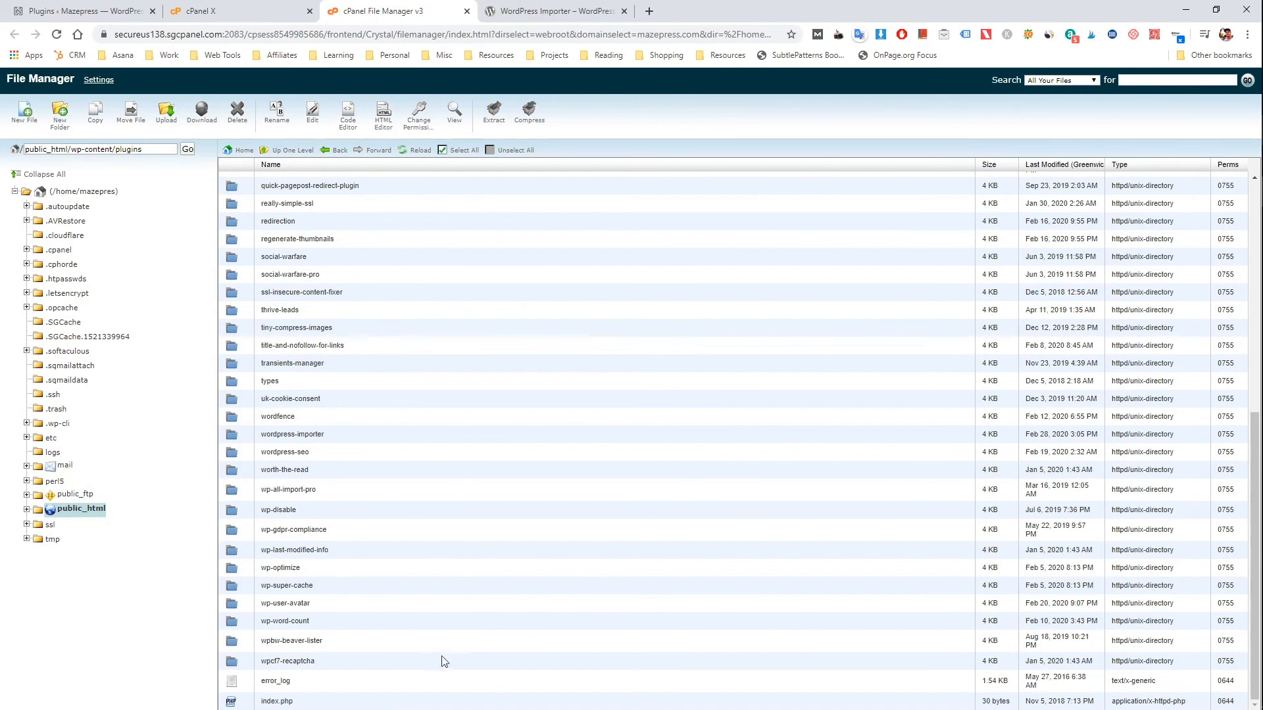
# Switch to the WordPress dashboard and open the Installed Plugins page
pyautogui.scroll(1, 323, 536)
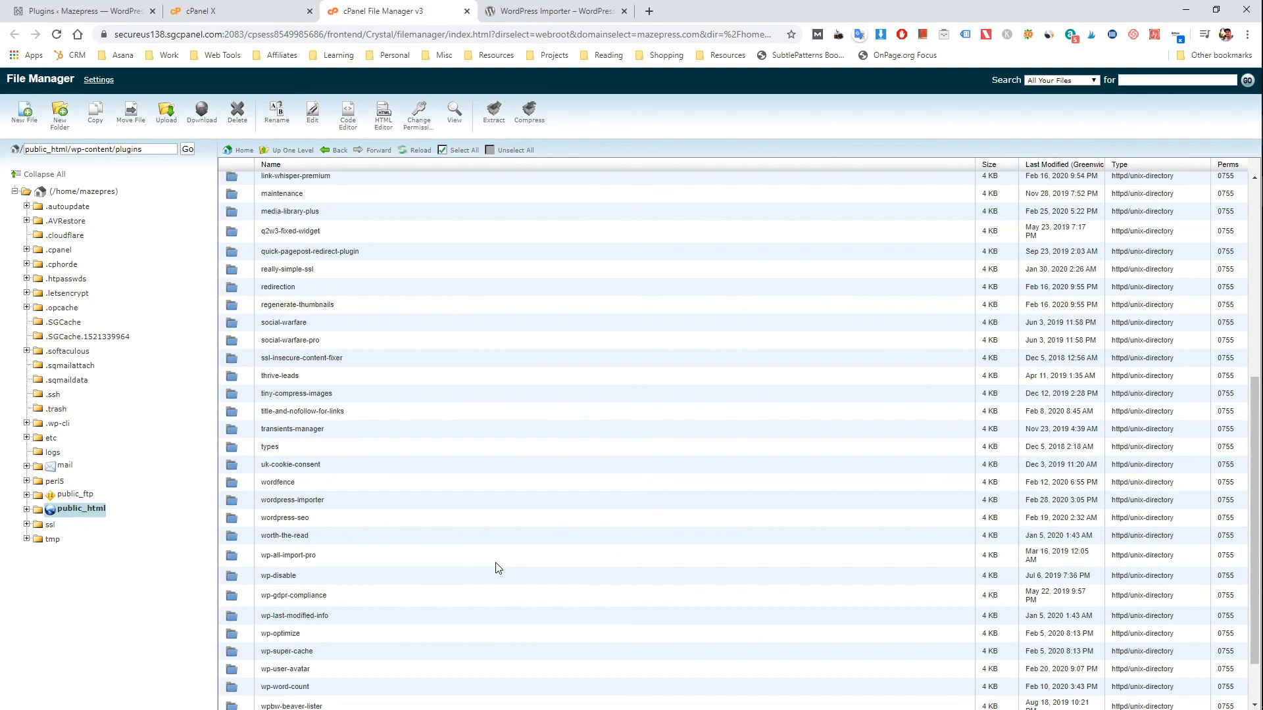
pyautogui.click(106, 8)
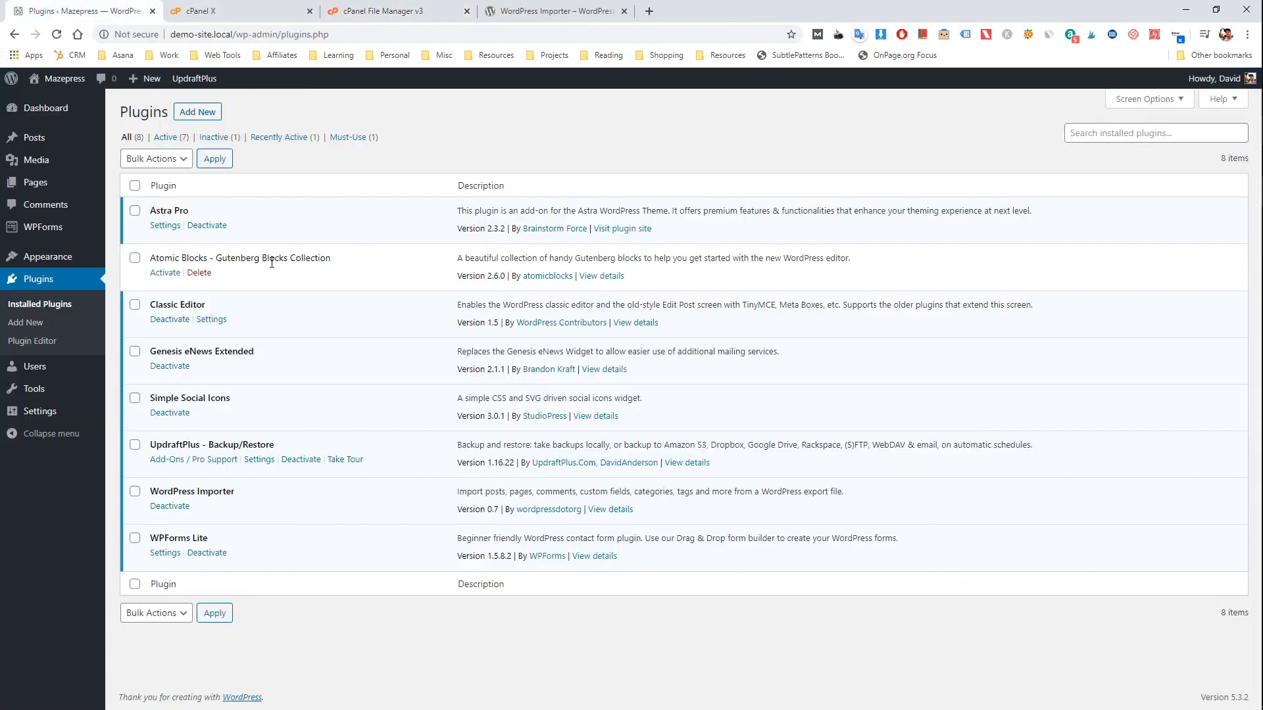
pyautogui.click(43, 302)
# Switch to WinSCP, open wp-content/plugins on the server and select the wordpress-importer folder
pyautogui.click(1229, 223)
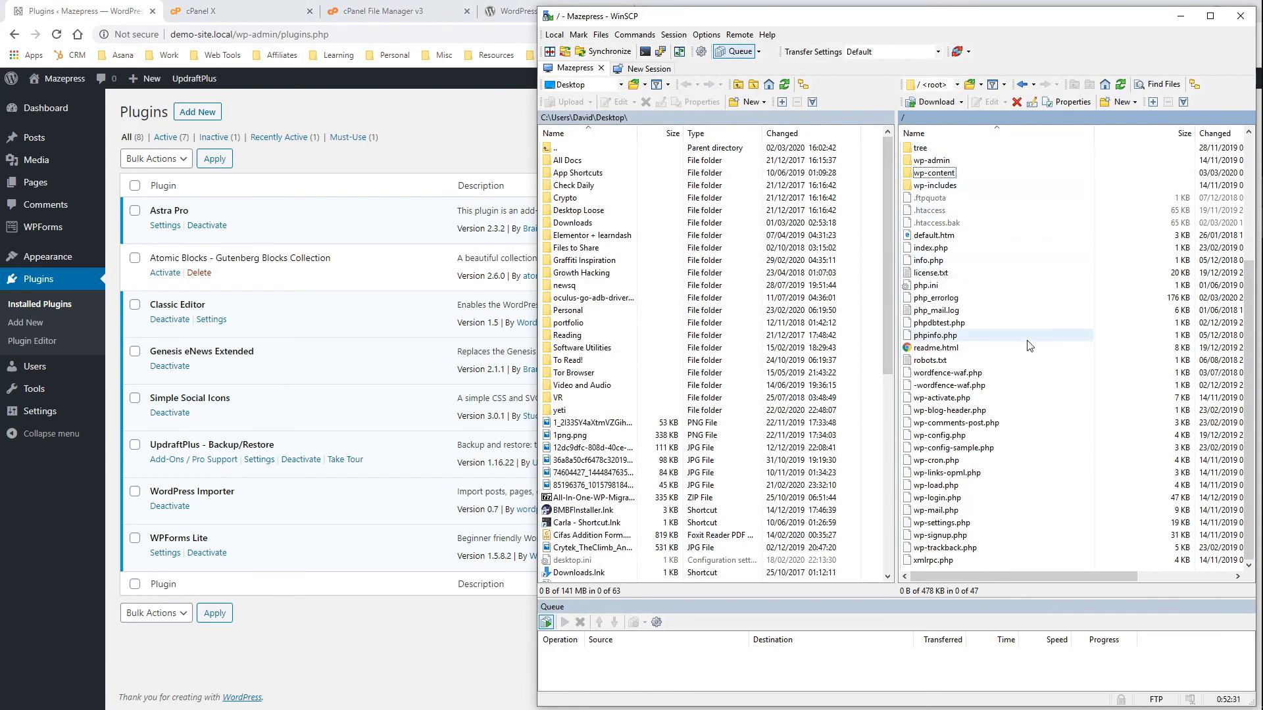
pyautogui.click(929, 162)
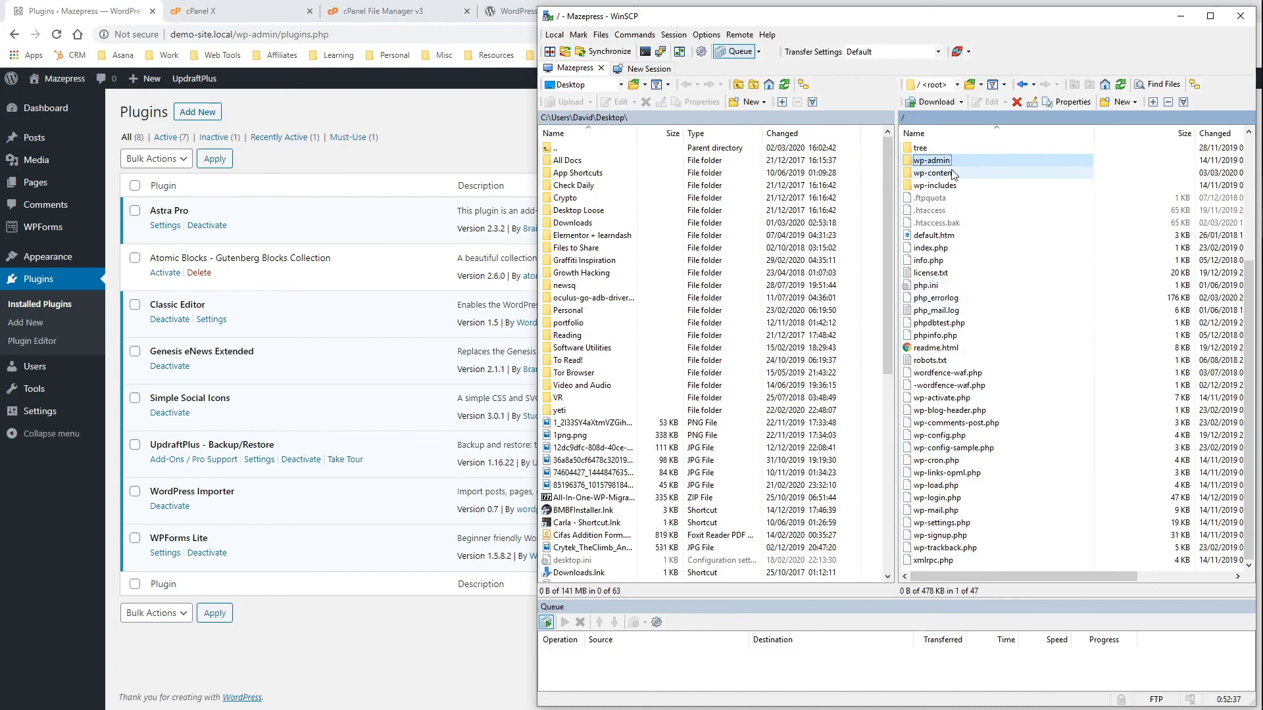
pyautogui.doubleClick(932, 174)
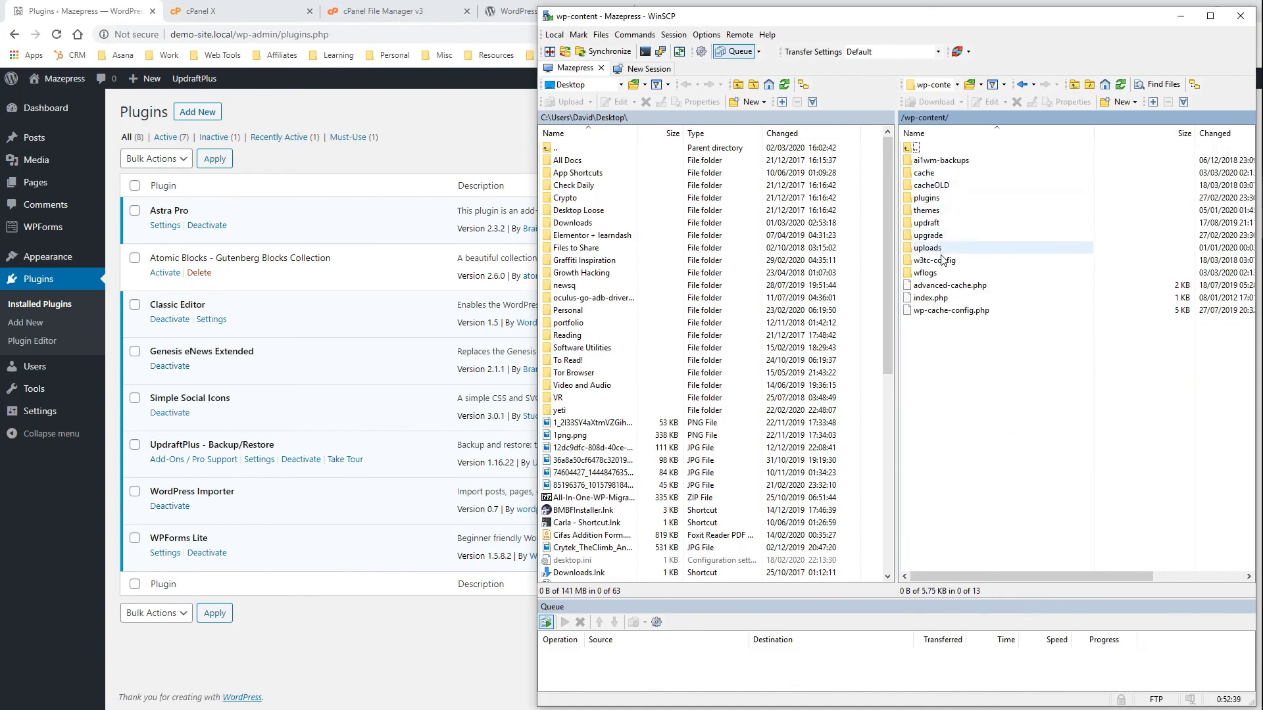
pyautogui.doubleClick(931, 198)
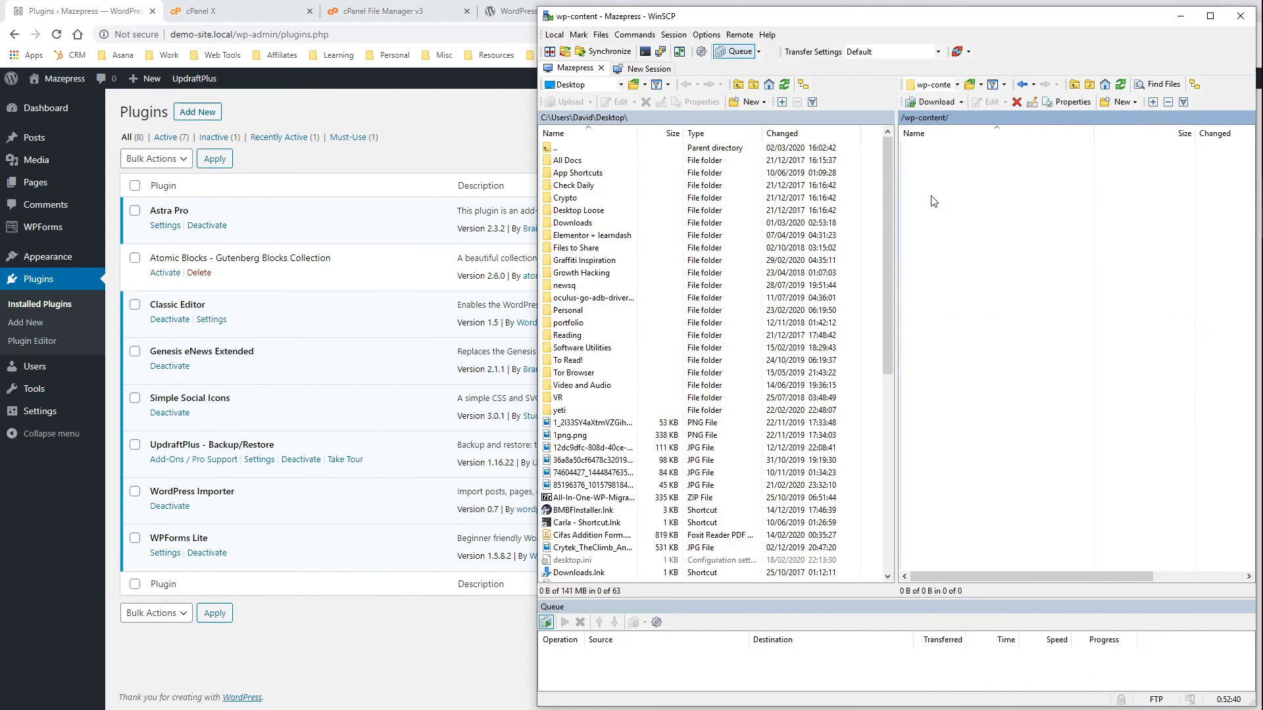
pyautogui.scroll(-5, 1017, 376)
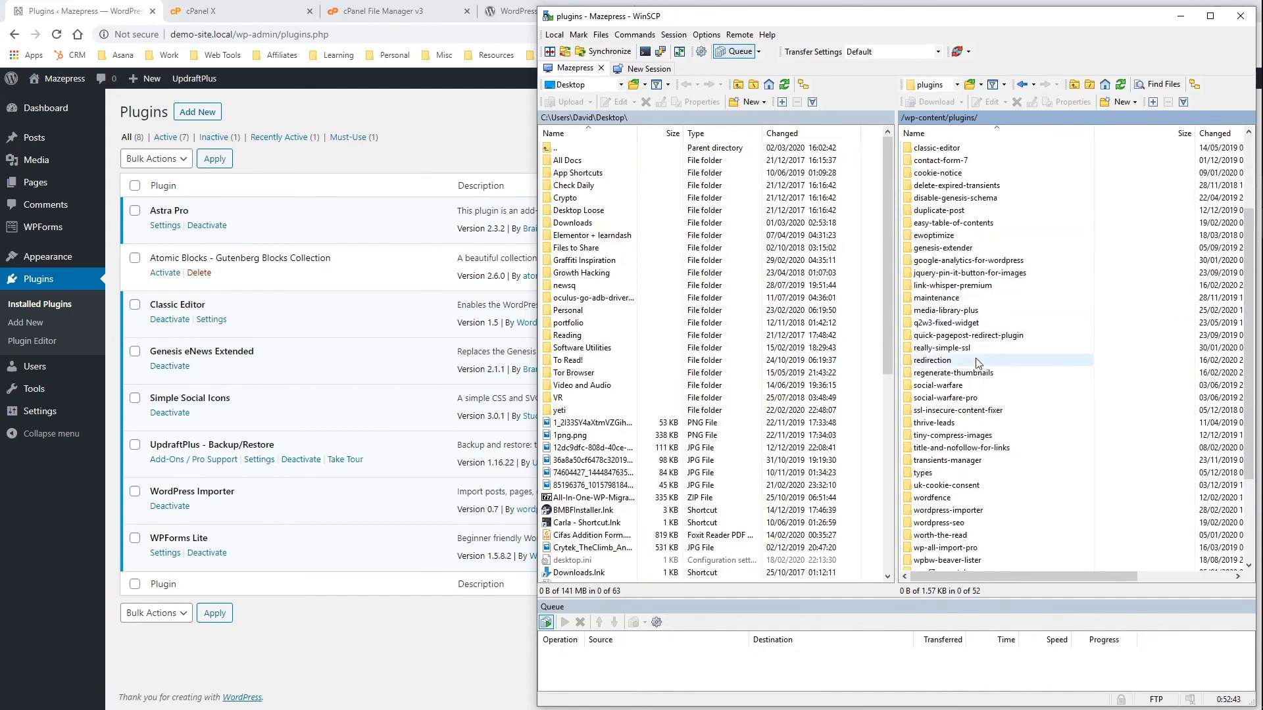
pyautogui.scroll(-1, 1017, 376)
pyautogui.click(967, 387)
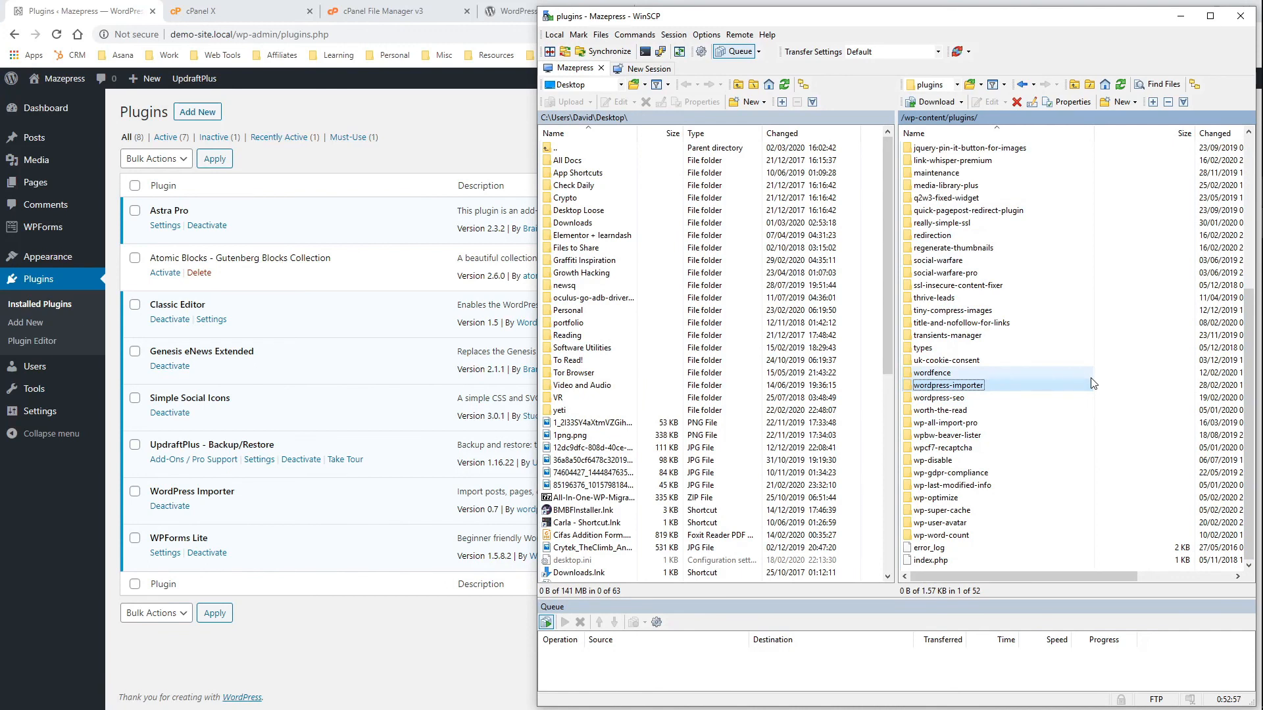
# Switch to the File Explorer window showing Downloads and narrow it so WinSCP's remote file list stays visible beside it
pyautogui.moveTo(1257, 230)
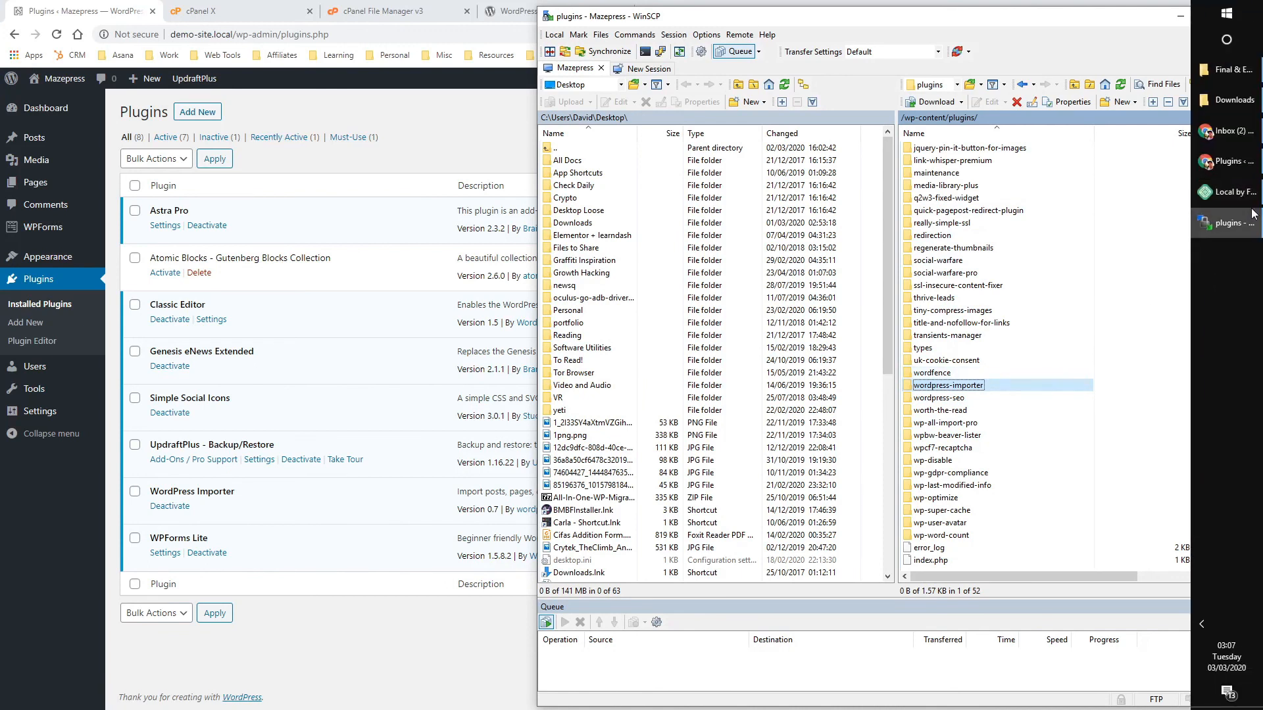
pyautogui.click(1240, 111)
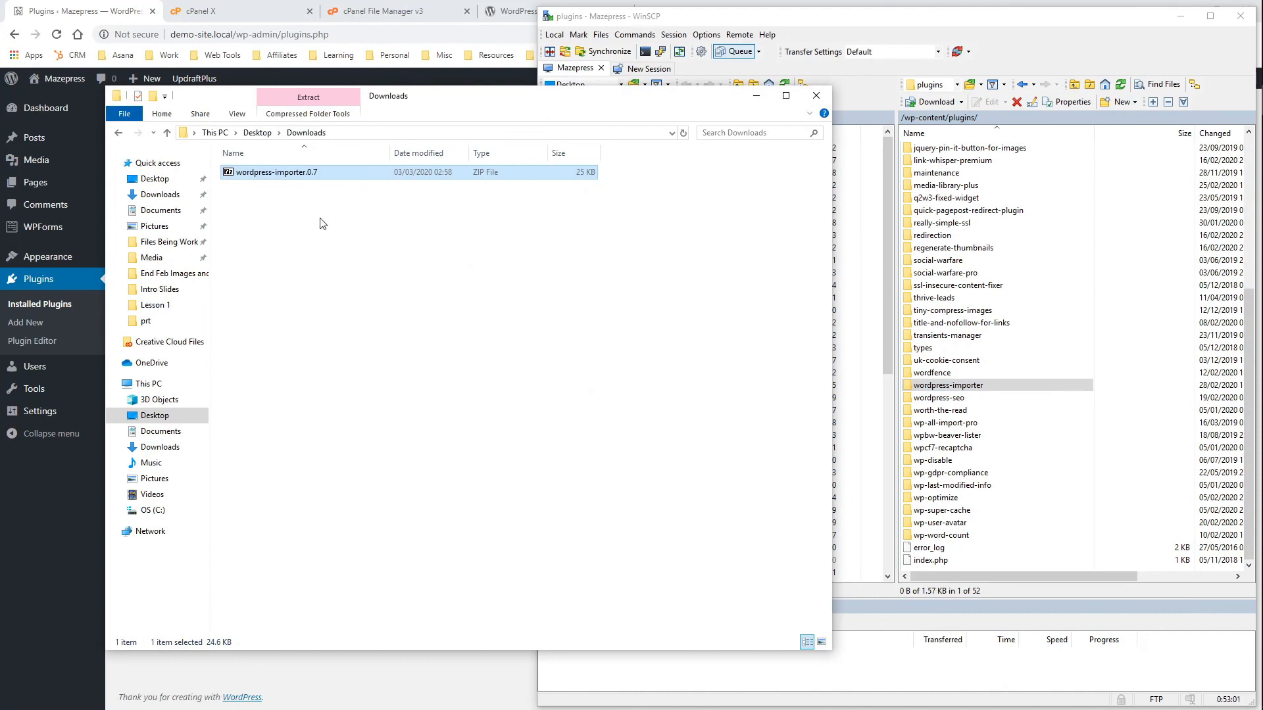
pyautogui.moveTo(831, 218); pyautogui.dragTo(605, 217)
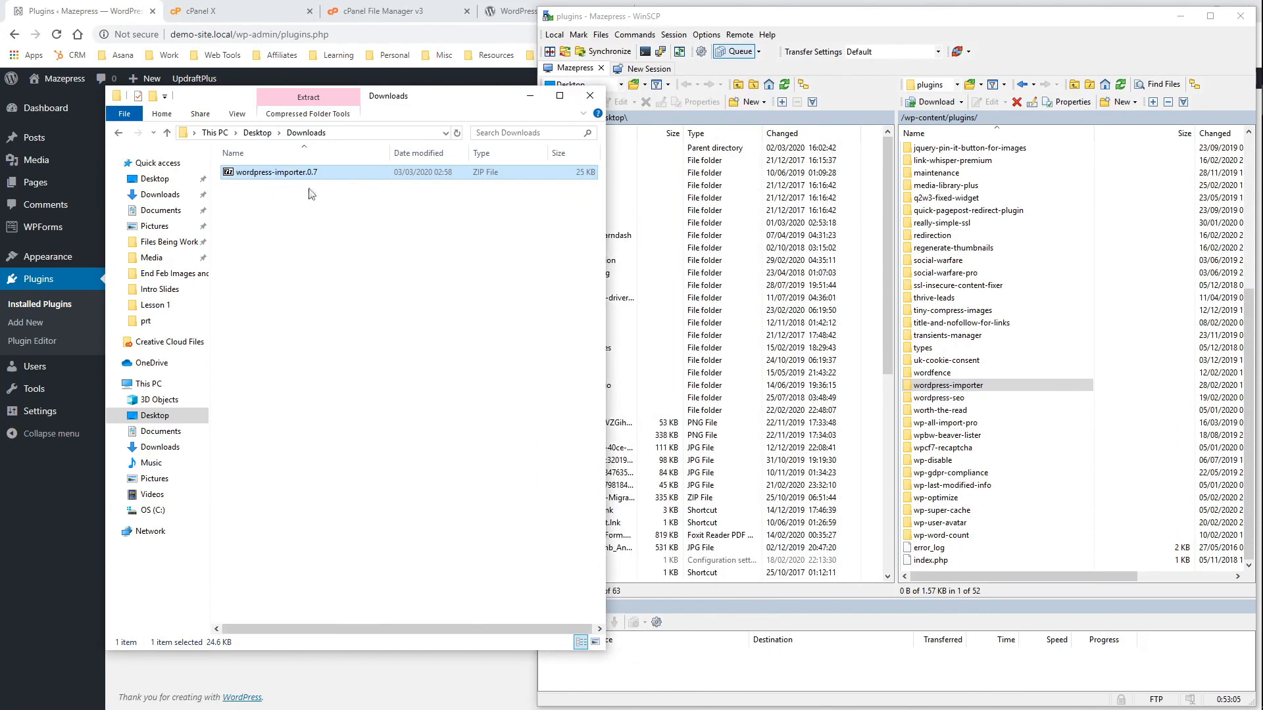
# Open the wordpress-importer.0.7 archive and extract its wordpress-importer folder into Desktop\Downloads, then close the archive
pyautogui.doubleClick(266, 175)
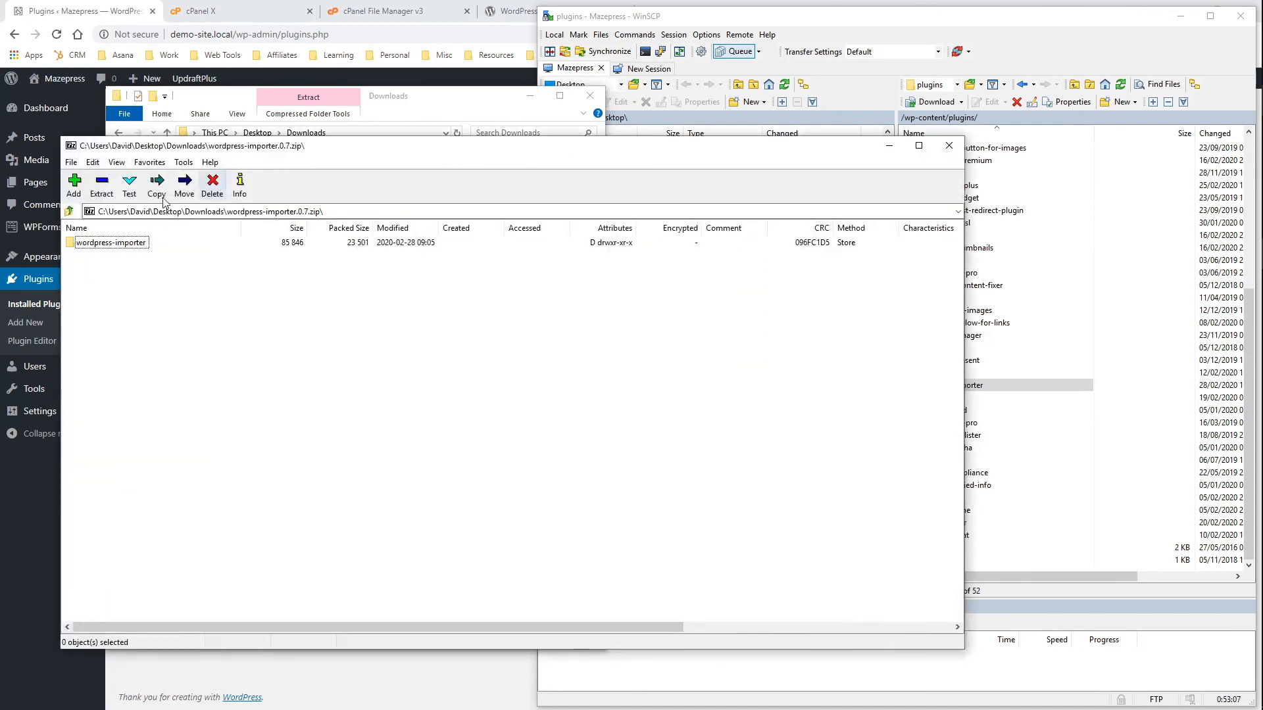
pyautogui.click(103, 187)
pyautogui.click(689, 427)
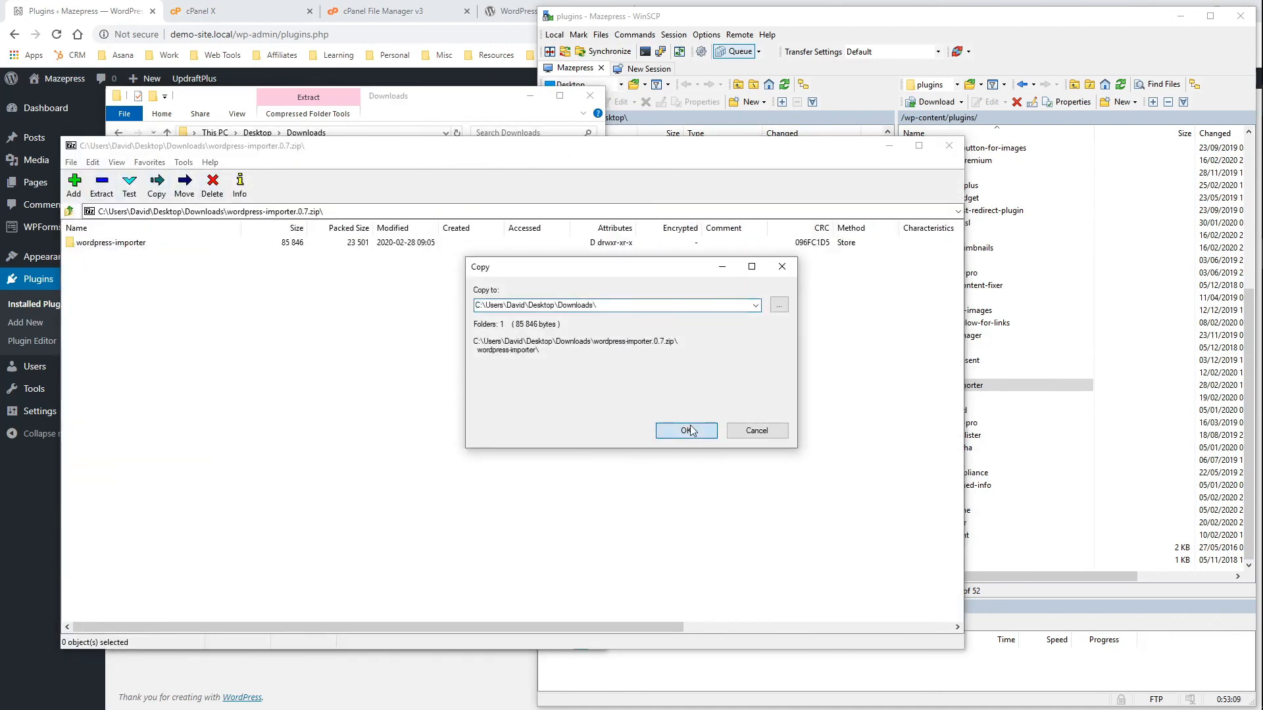
pyautogui.click(948, 141)
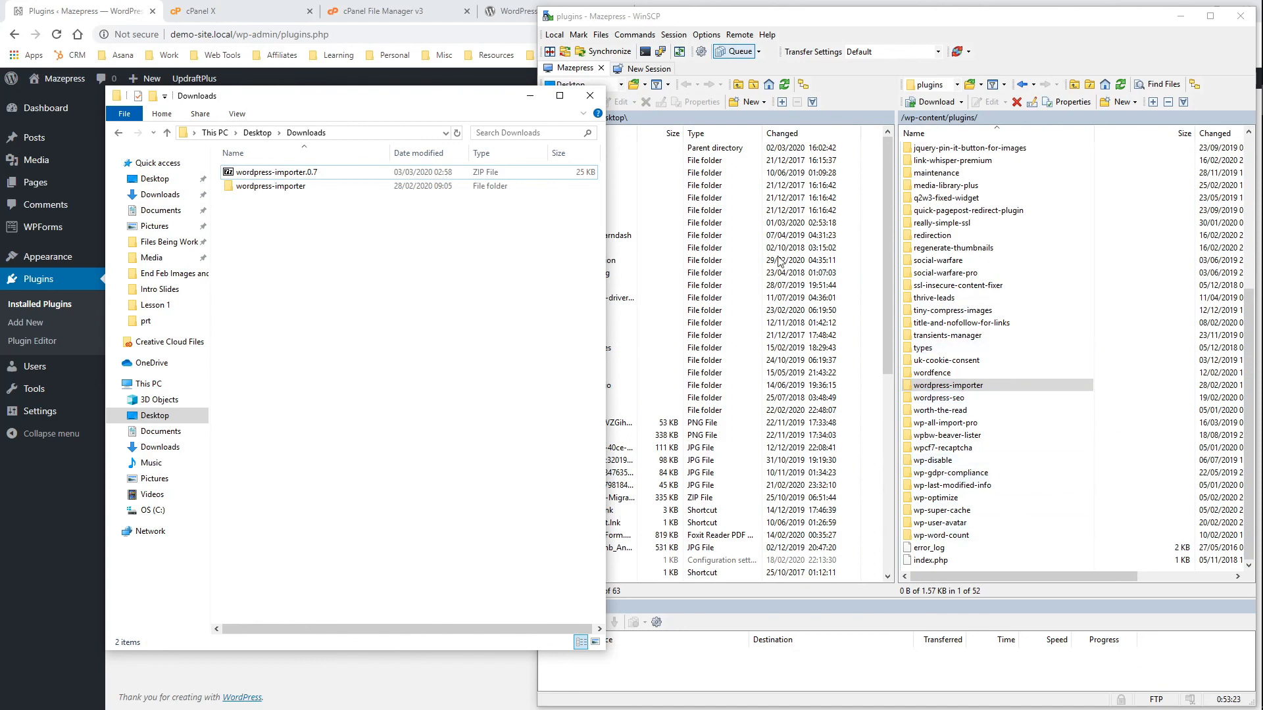
# Look inside the extracted wordpress-importer folder to check its plugin files, then return to Downloads
pyautogui.click(277, 188)
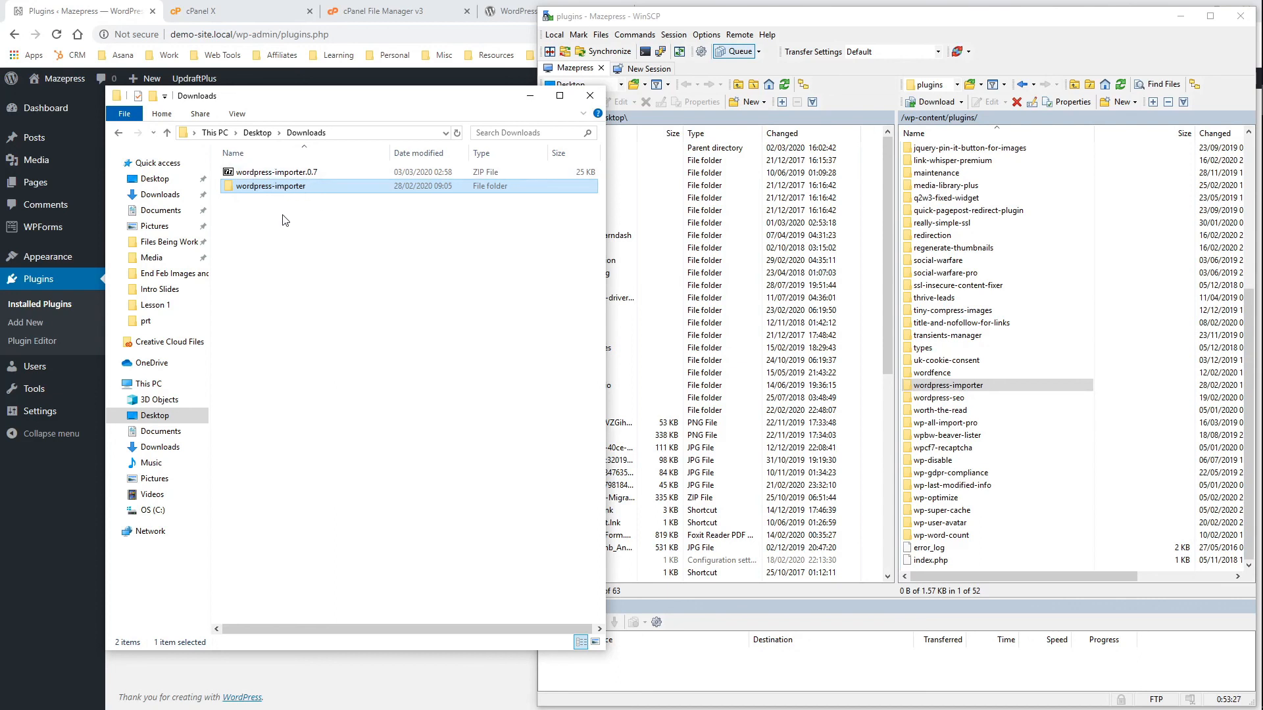
pyautogui.doubleClick(282, 190)
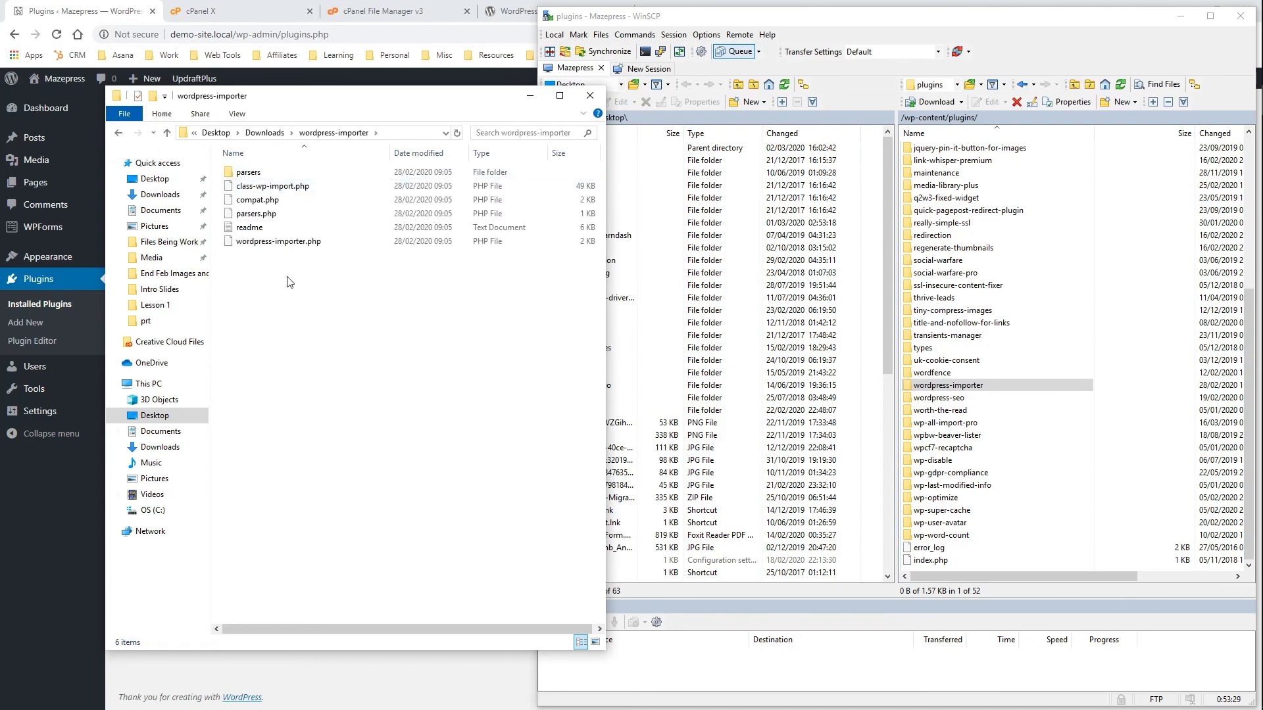
pyautogui.click(118, 134)
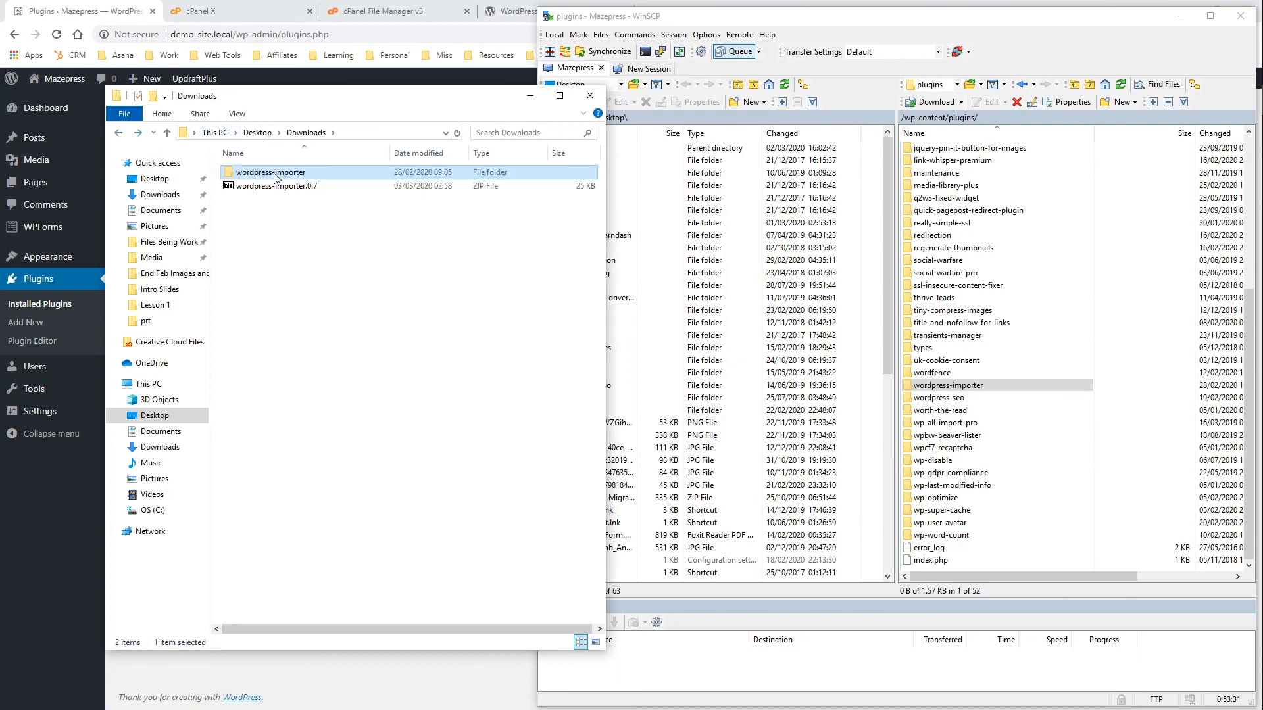
# Go up to wp-content on the server in WinSCP and copy the extracted wordpress-importer folder from Downloads into its plugins folder
pyautogui.moveTo(235, 176); pyautogui.dragTo(937, 388)
pyautogui.scroll(6, 967, 177)
pyautogui.scroll(1, 967, 172)
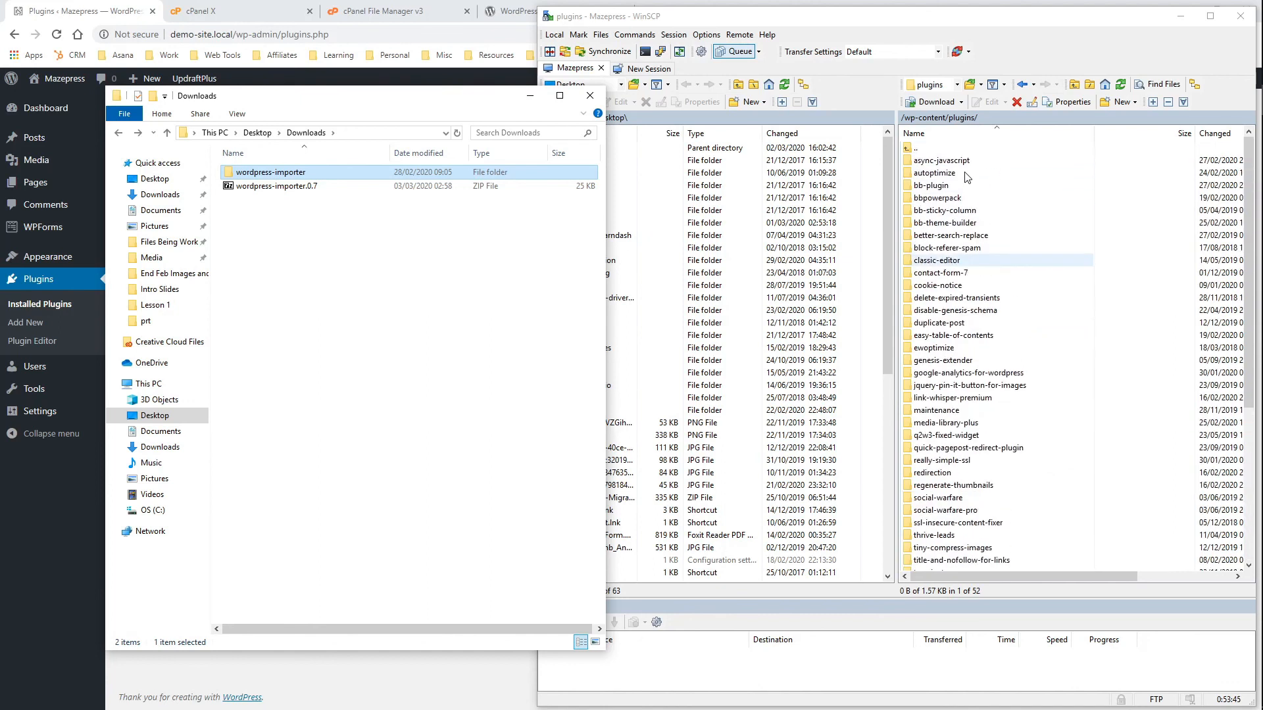
pyautogui.doubleClick(940, 148)
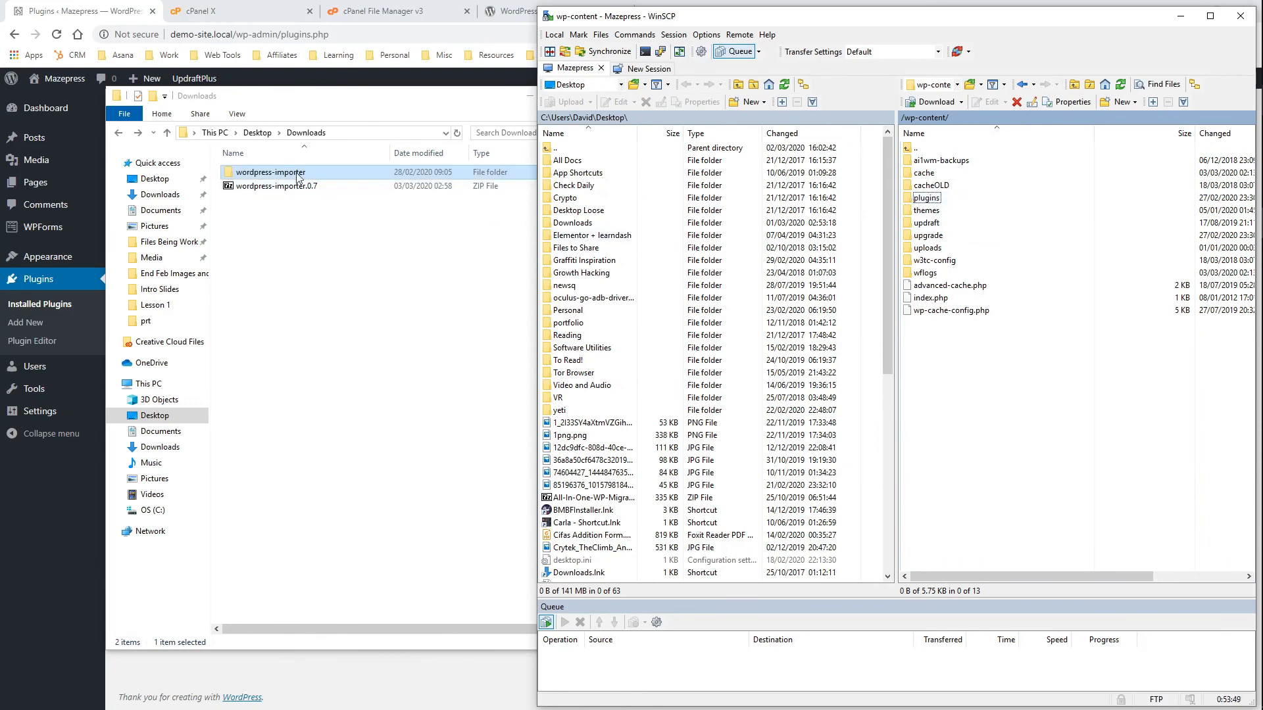
pyautogui.moveTo(259, 173); pyautogui.dragTo(935, 202)
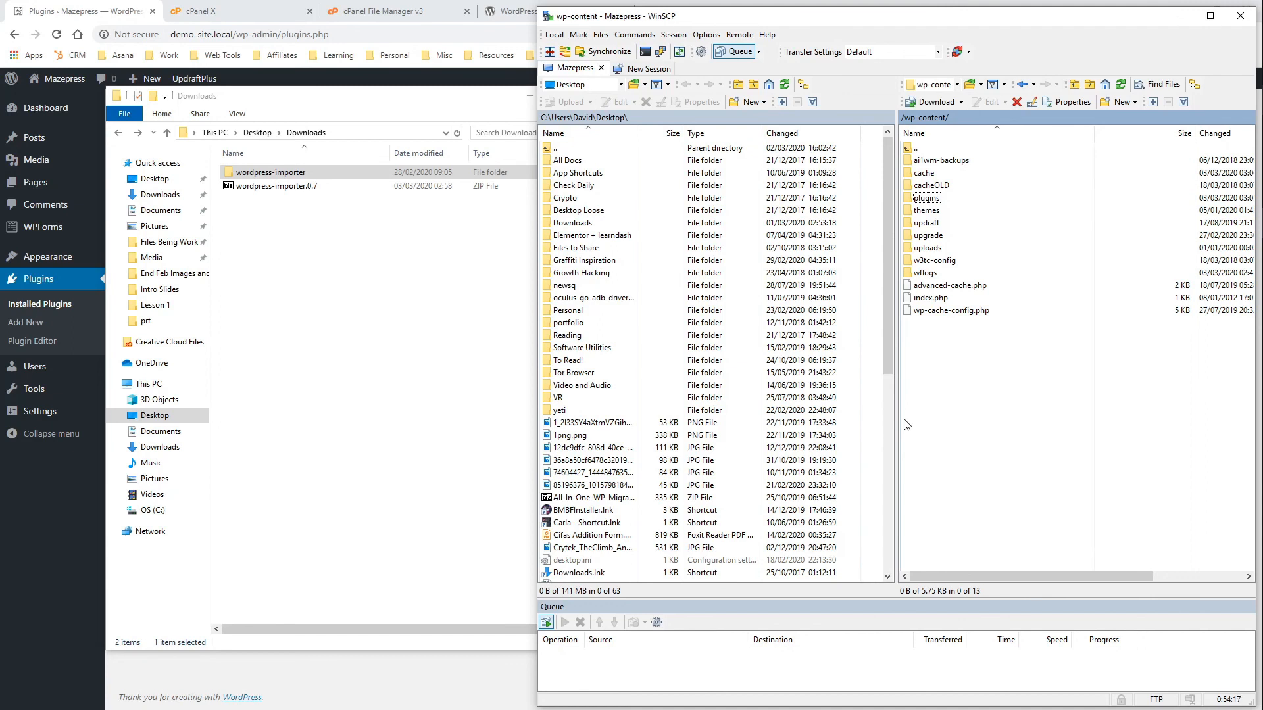
# Open the server's plugins folder and select the wordpress-importer folder to check it
pyautogui.doubleClick(925, 199)
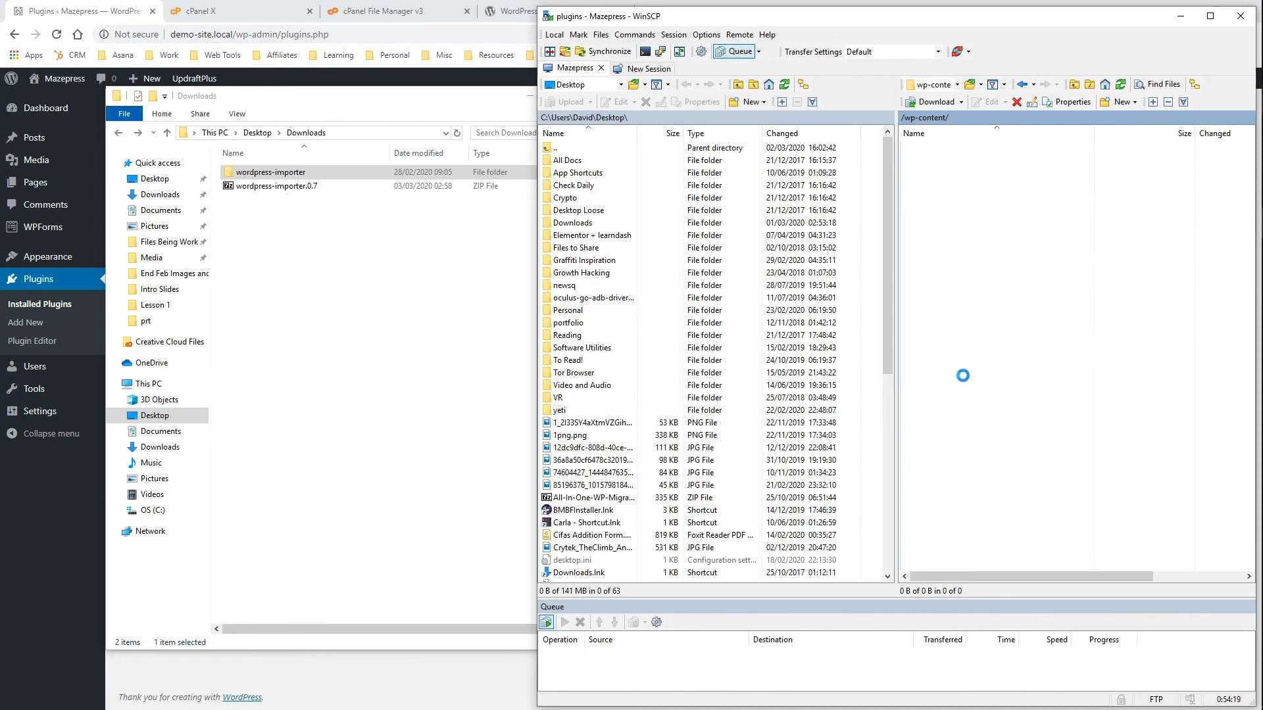
pyautogui.scroll(-6, 927, 395)
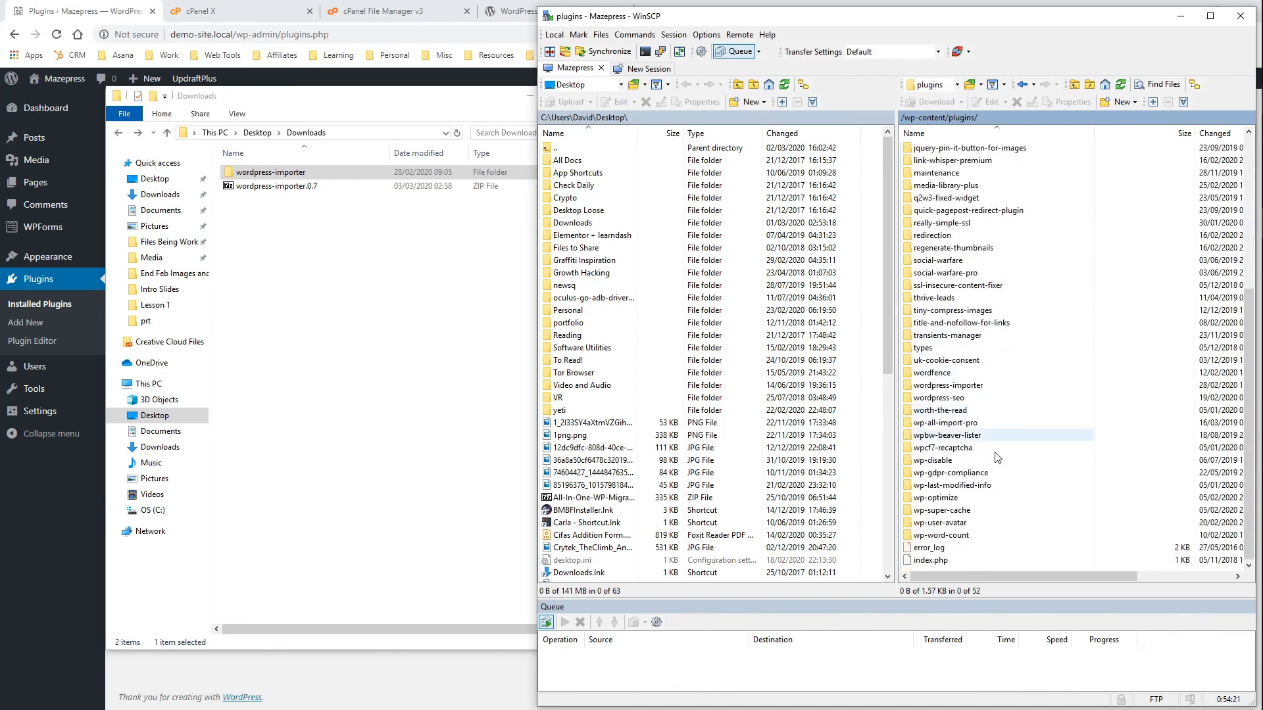
pyautogui.click(953, 386)
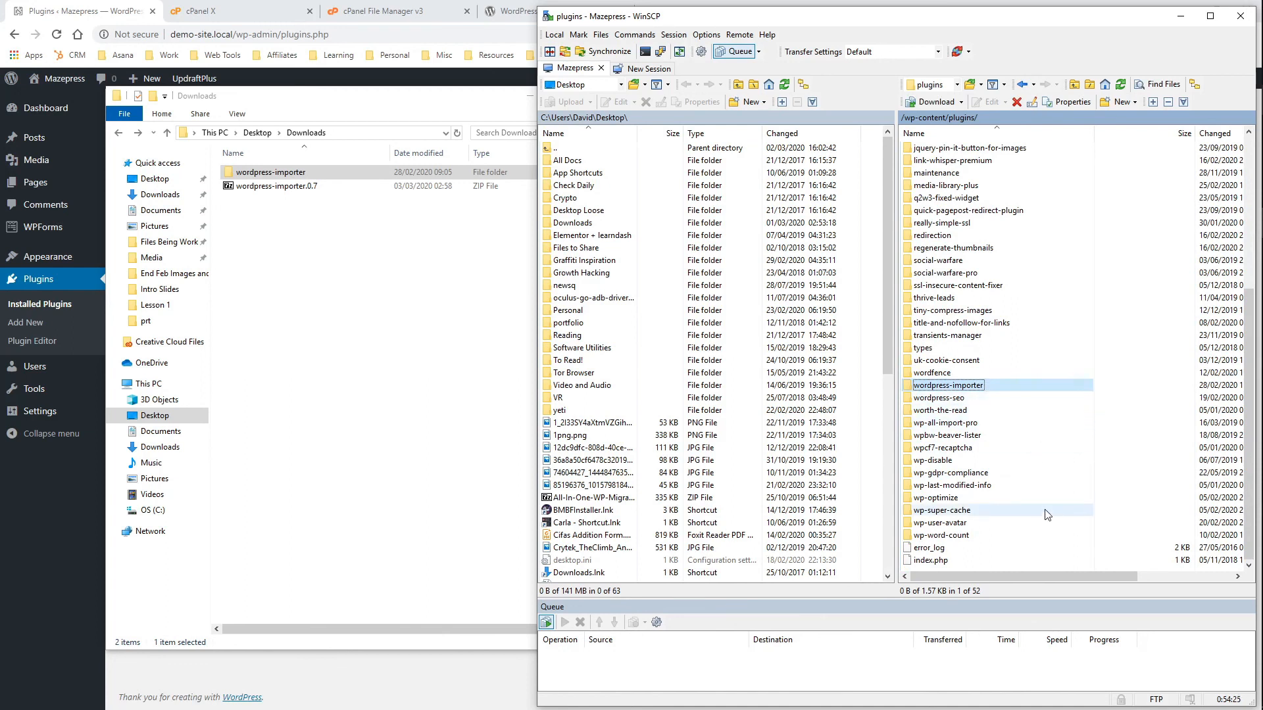
# Switch to the WordPress dashboard in the browser and reload the Installed Plugins page
pyautogui.click(86, 6)
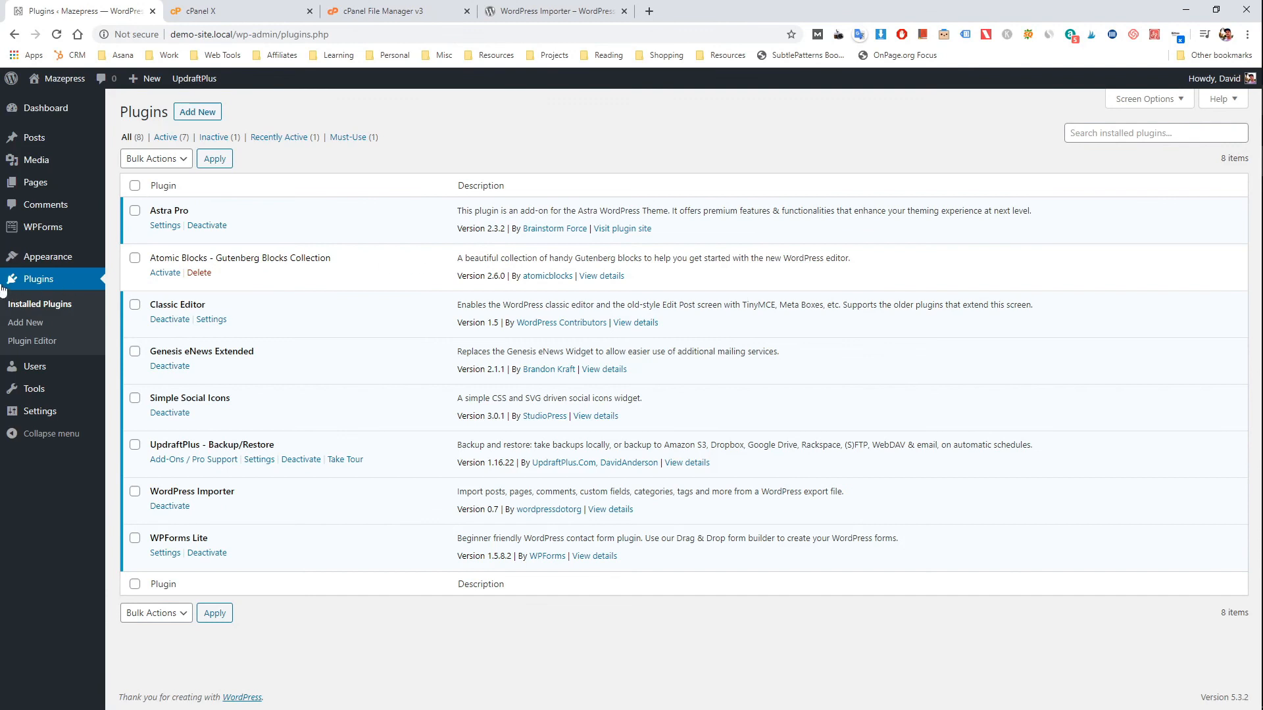
pyautogui.click(64, 306)
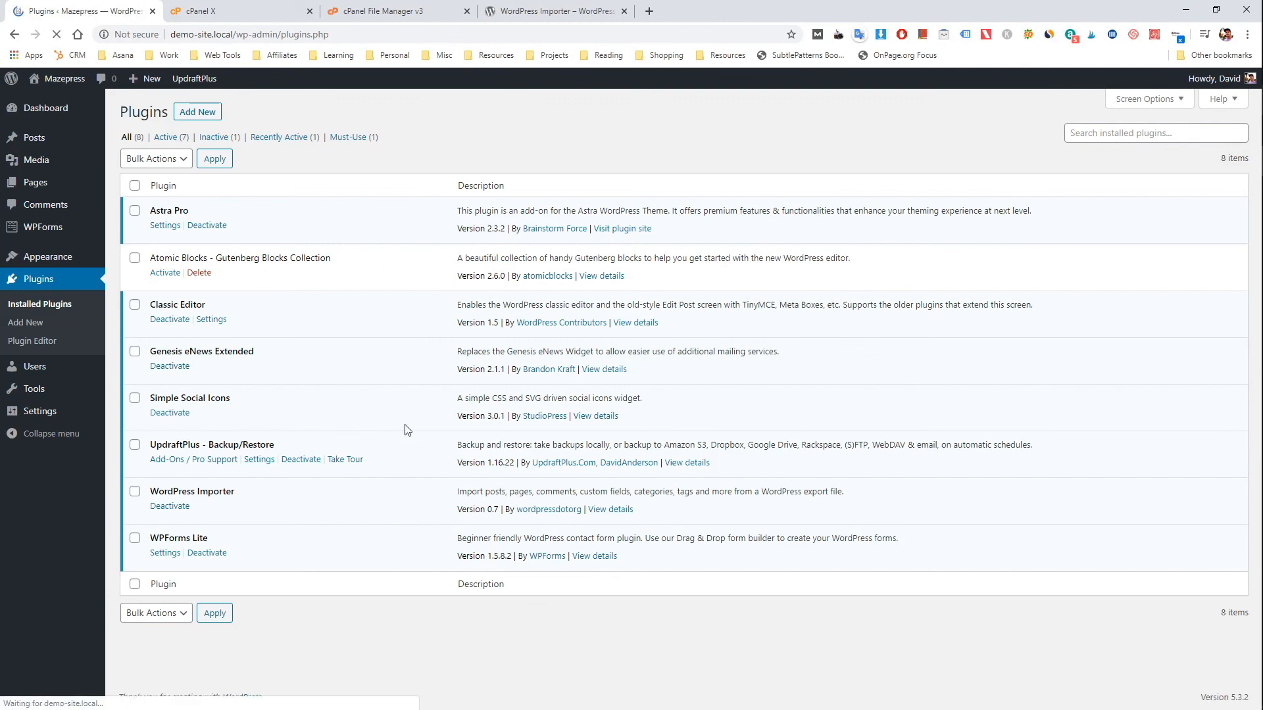